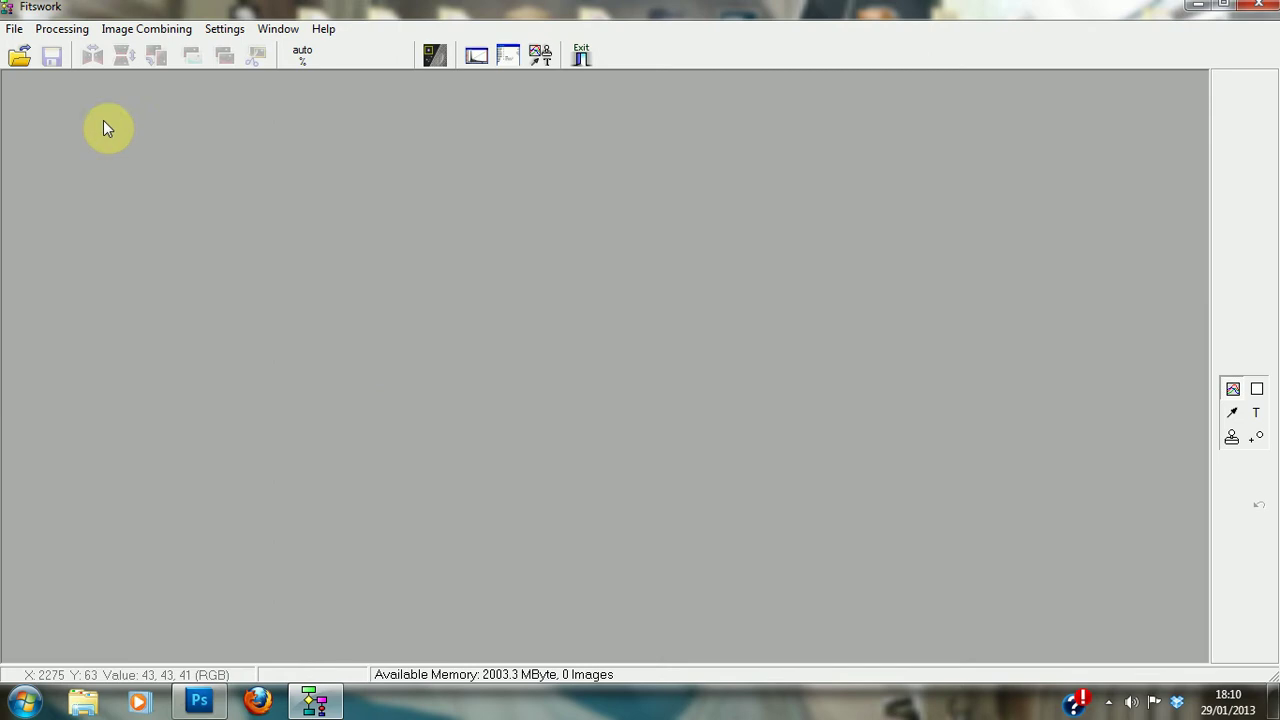
Start opening image files and show the contents of the Images folder as large icons.
click(20, 60)
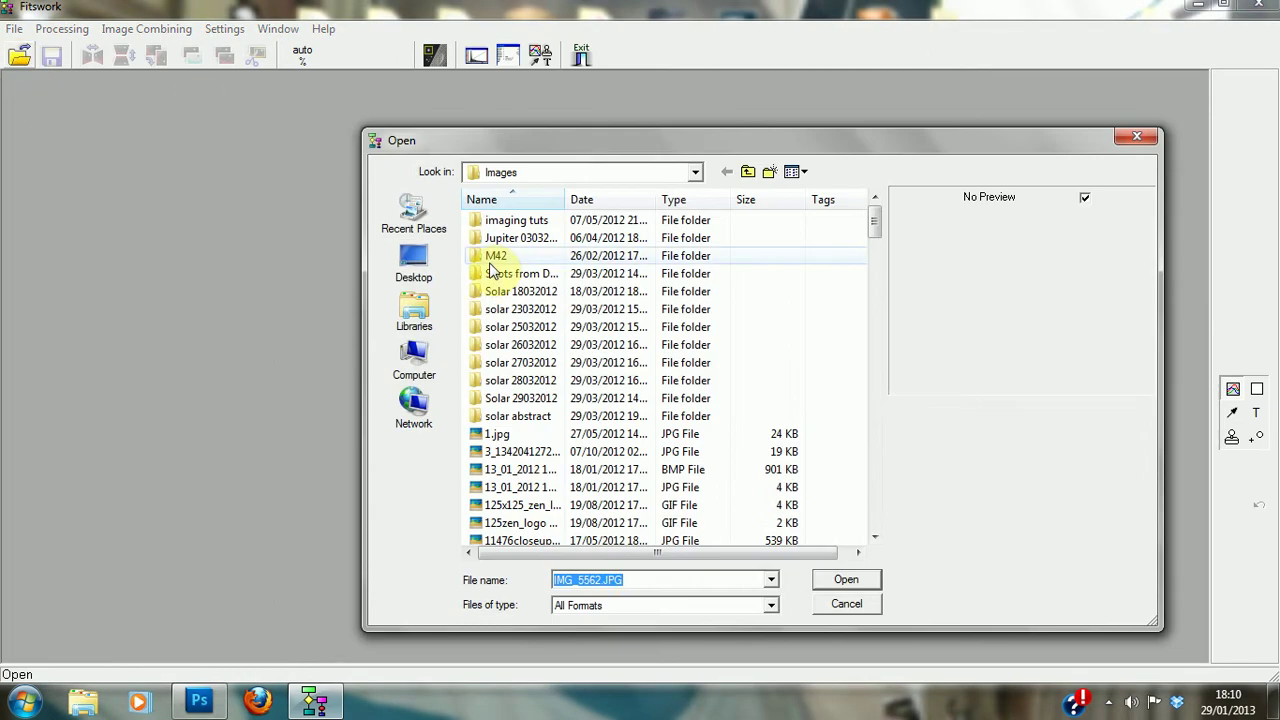
drag(877, 216, 877, 236)
click(806, 172)
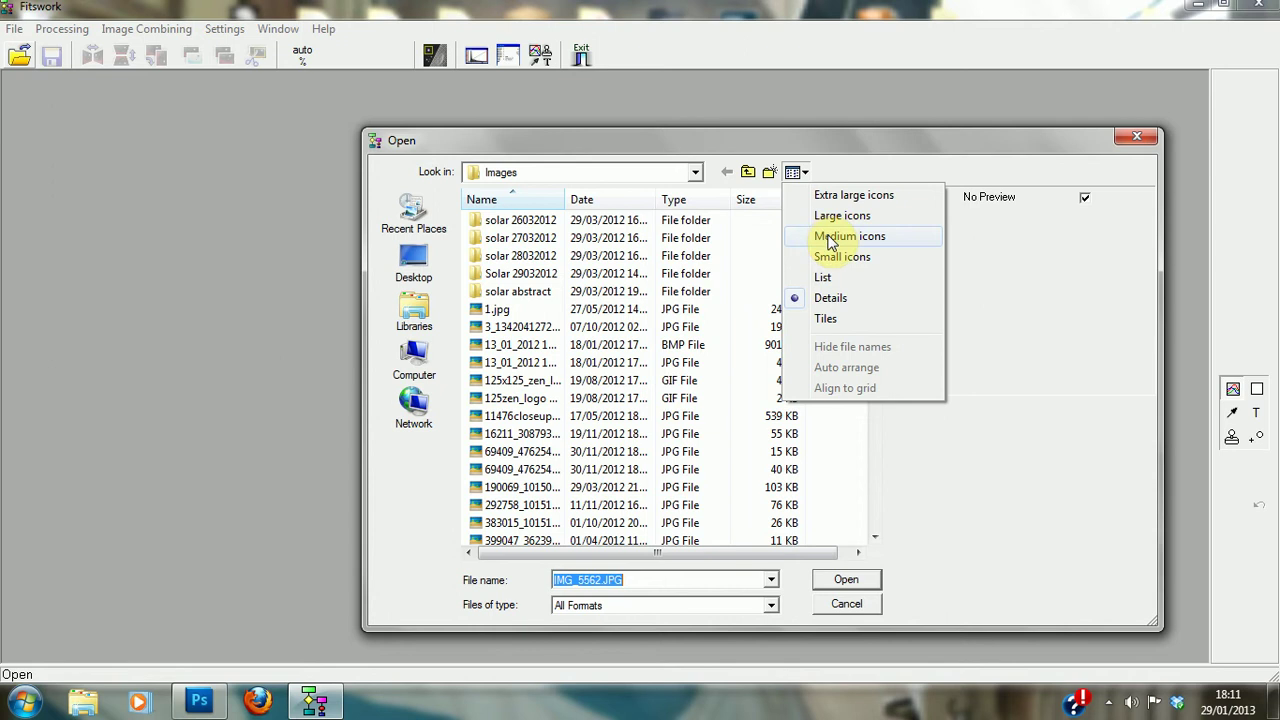
click(828, 238)
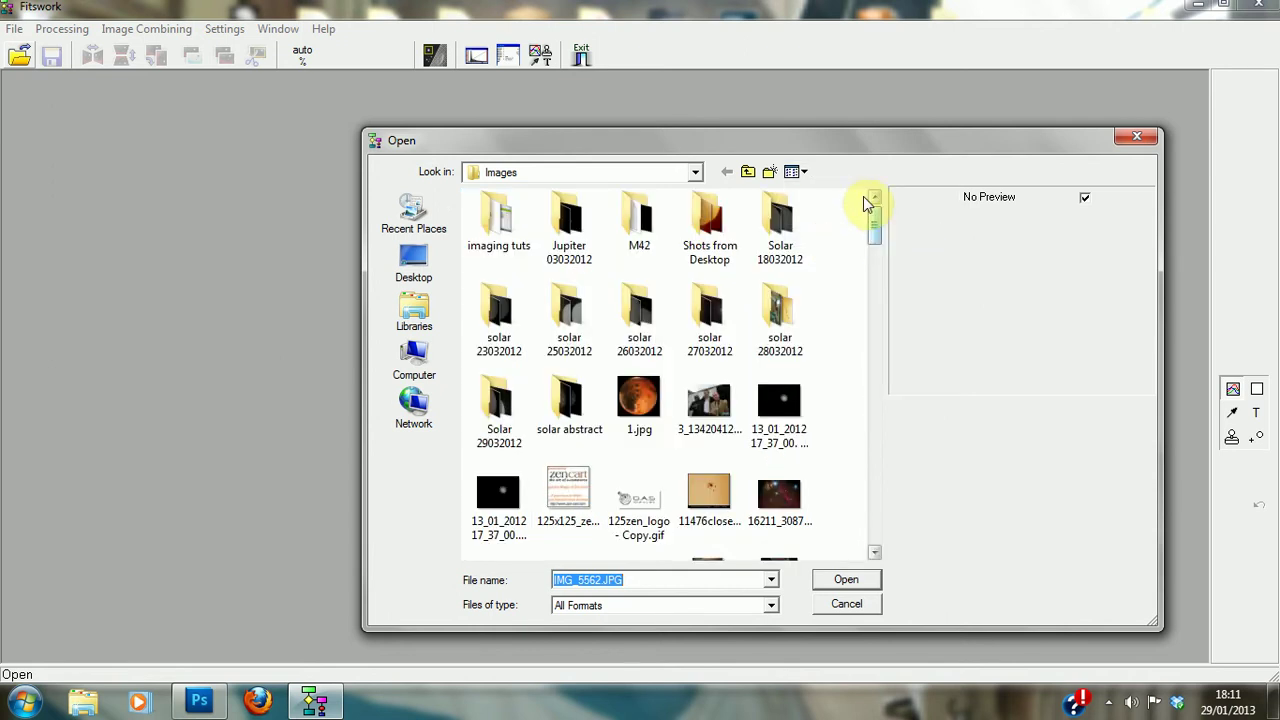
click(806, 172)
click(838, 215)
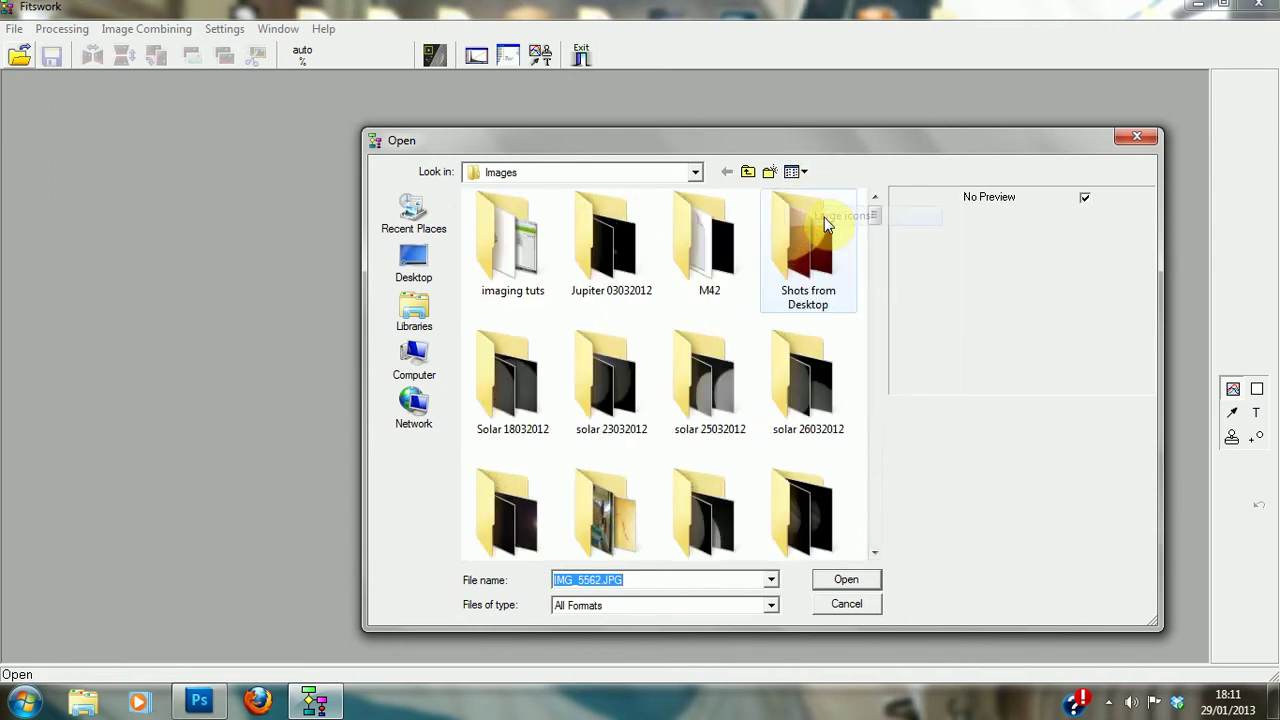
Find the moon photos IMG_5562.JPG and IMG_5563.JPG in the Images folder and open both together.
drag(875, 219, 900, 322)
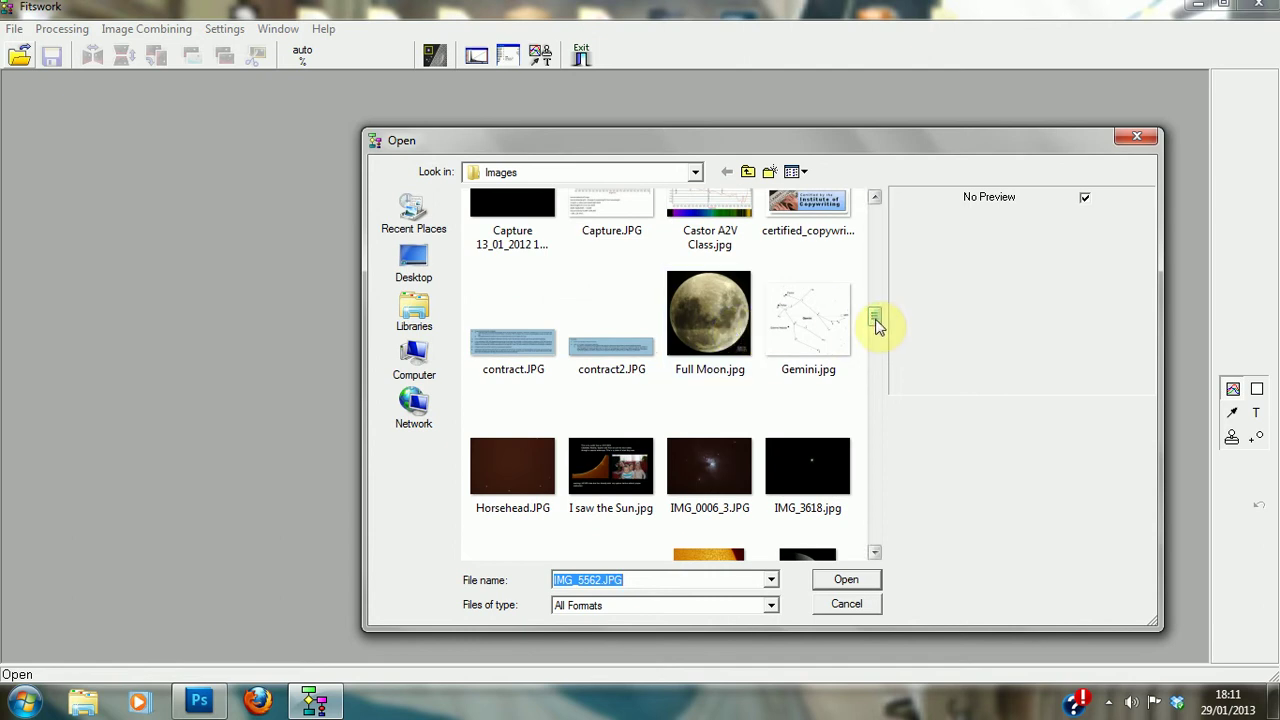
drag(876, 320, 879, 344)
click(614, 324)
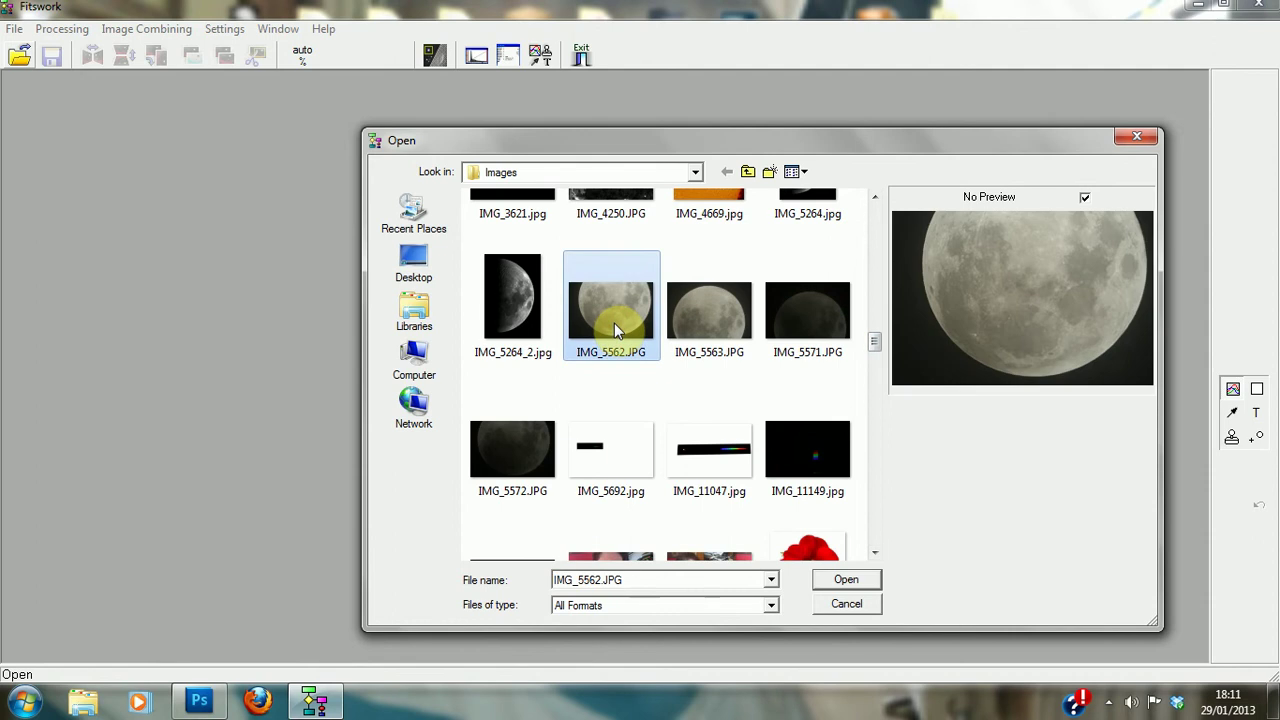
ctrl+click(720, 321)
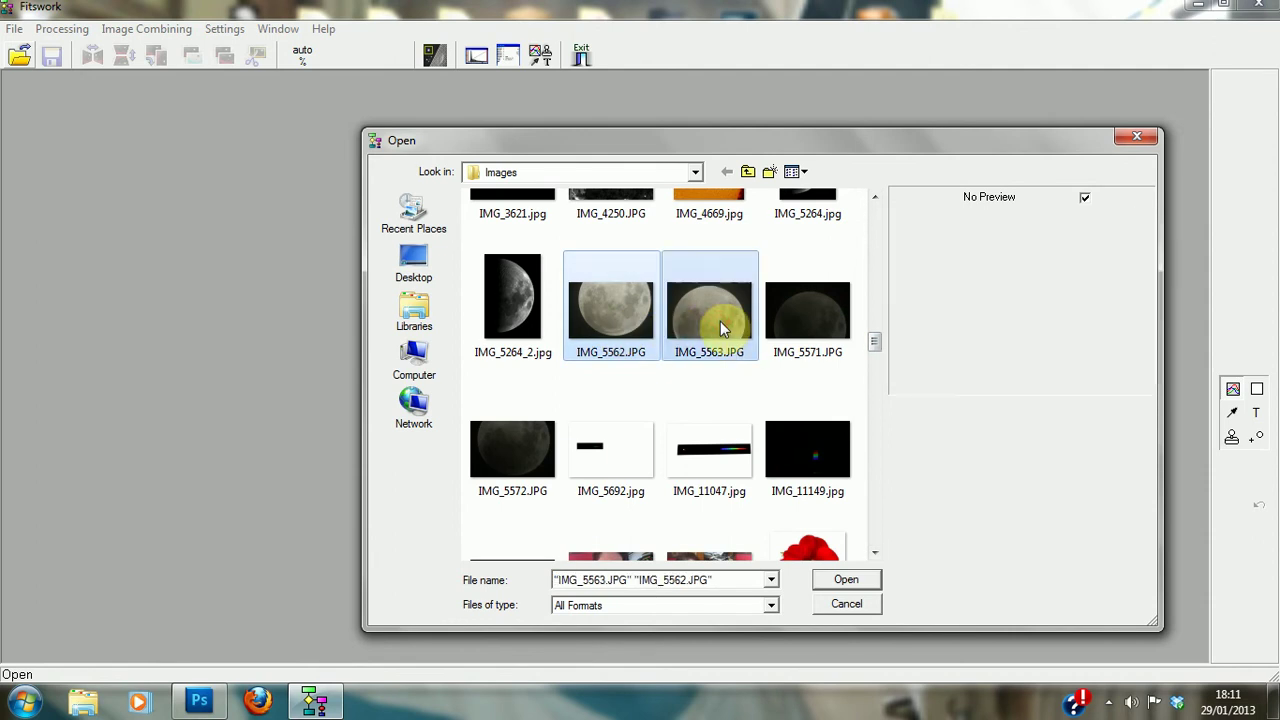
click(845, 582)
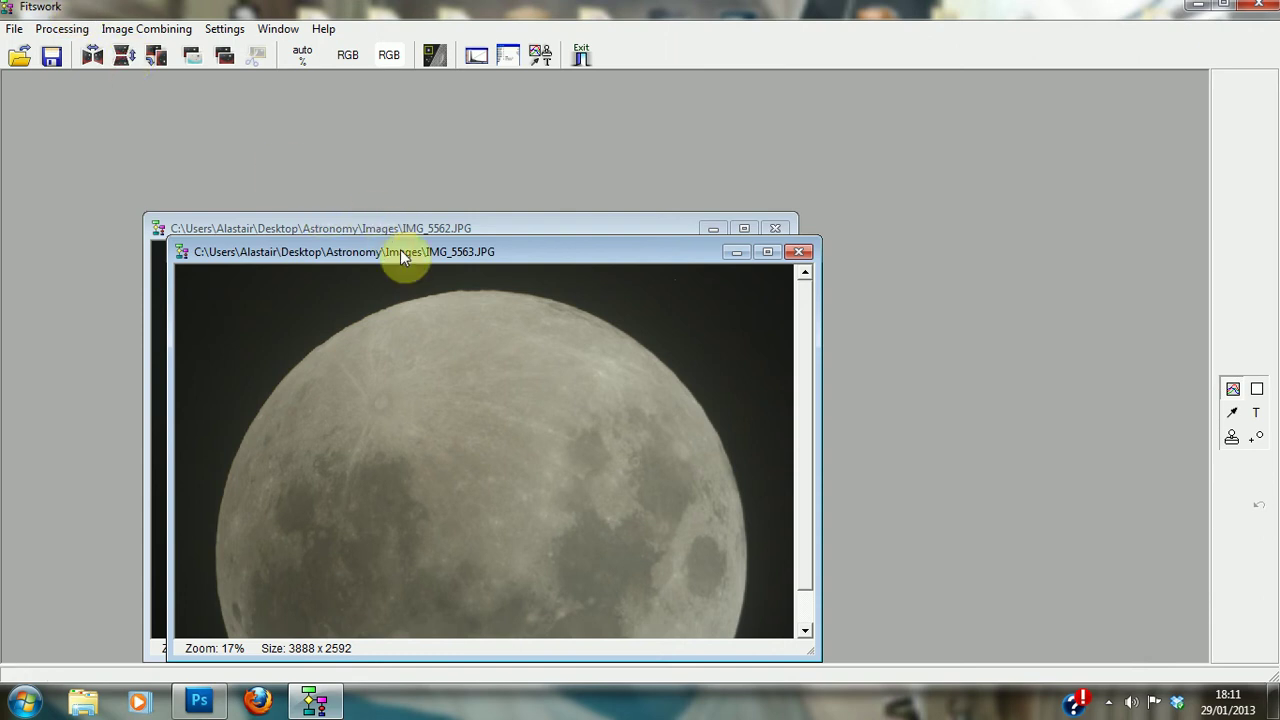
Arrange the IMG_5563 and IMG_5562 windows side by side and set image registration to Crosscorrelation.
drag(400, 249, 240, 94)
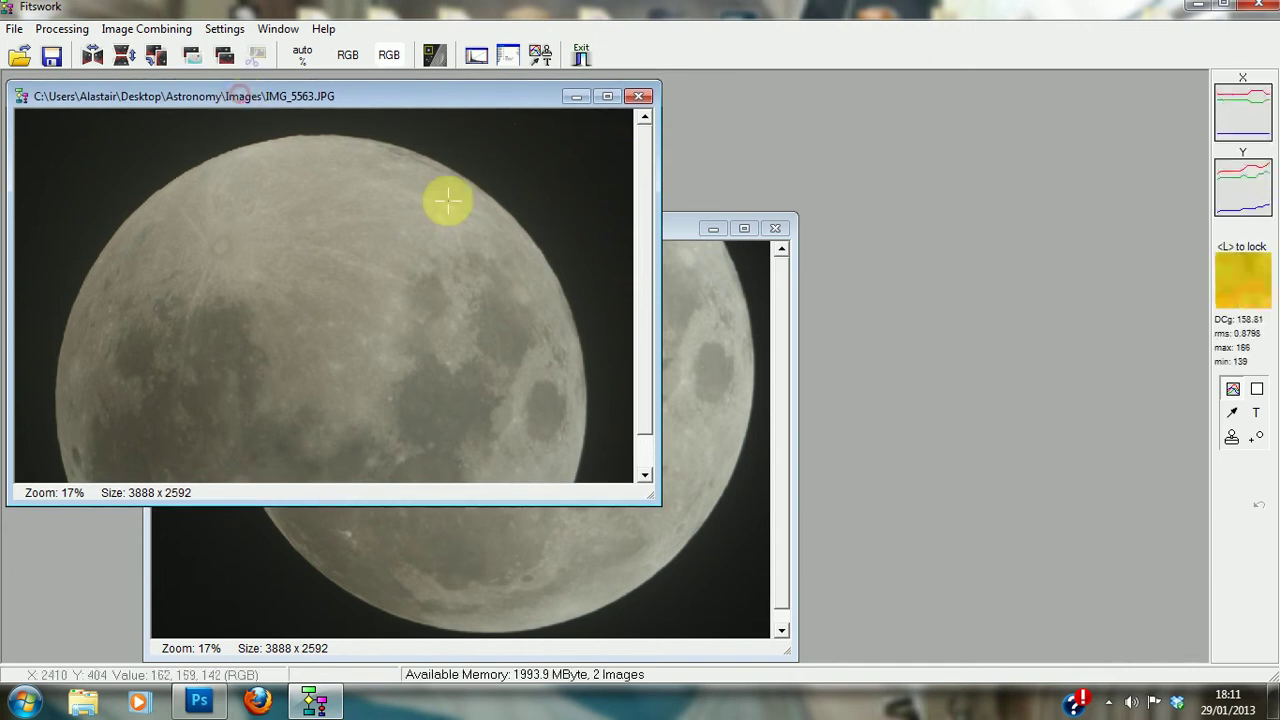
drag(685, 232, 1096, 166)
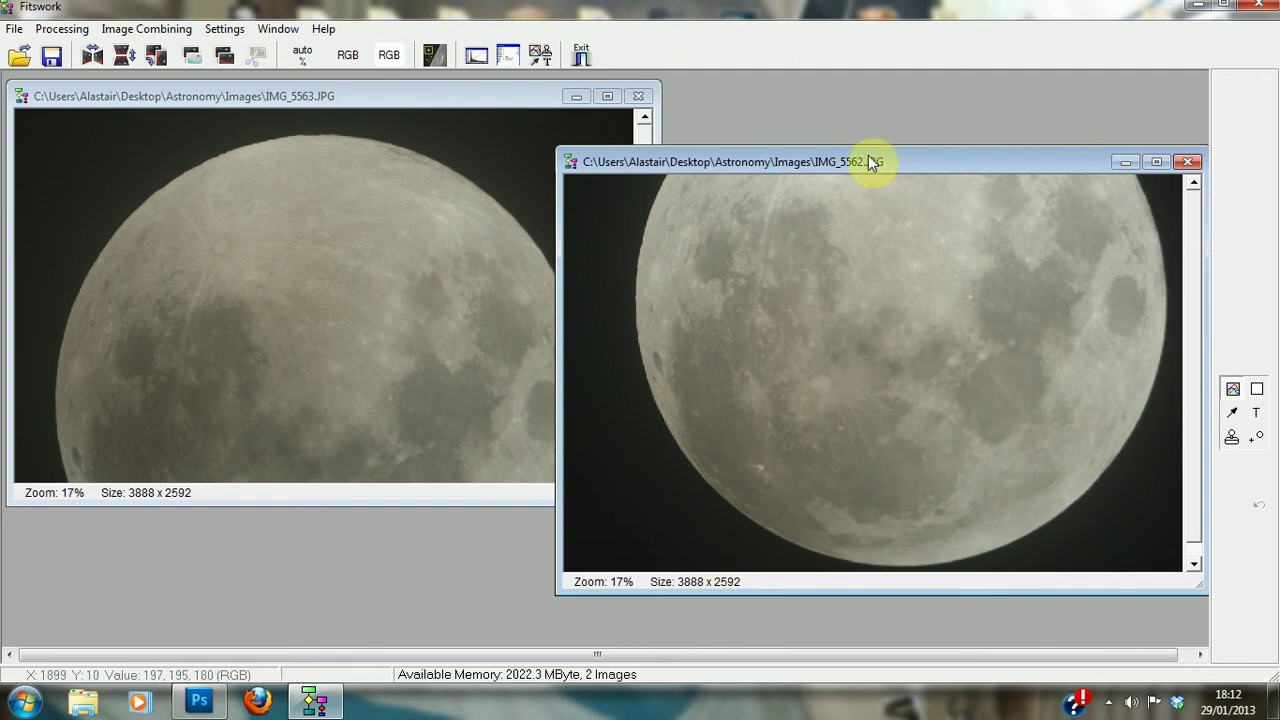
drag(868, 157, 917, 145)
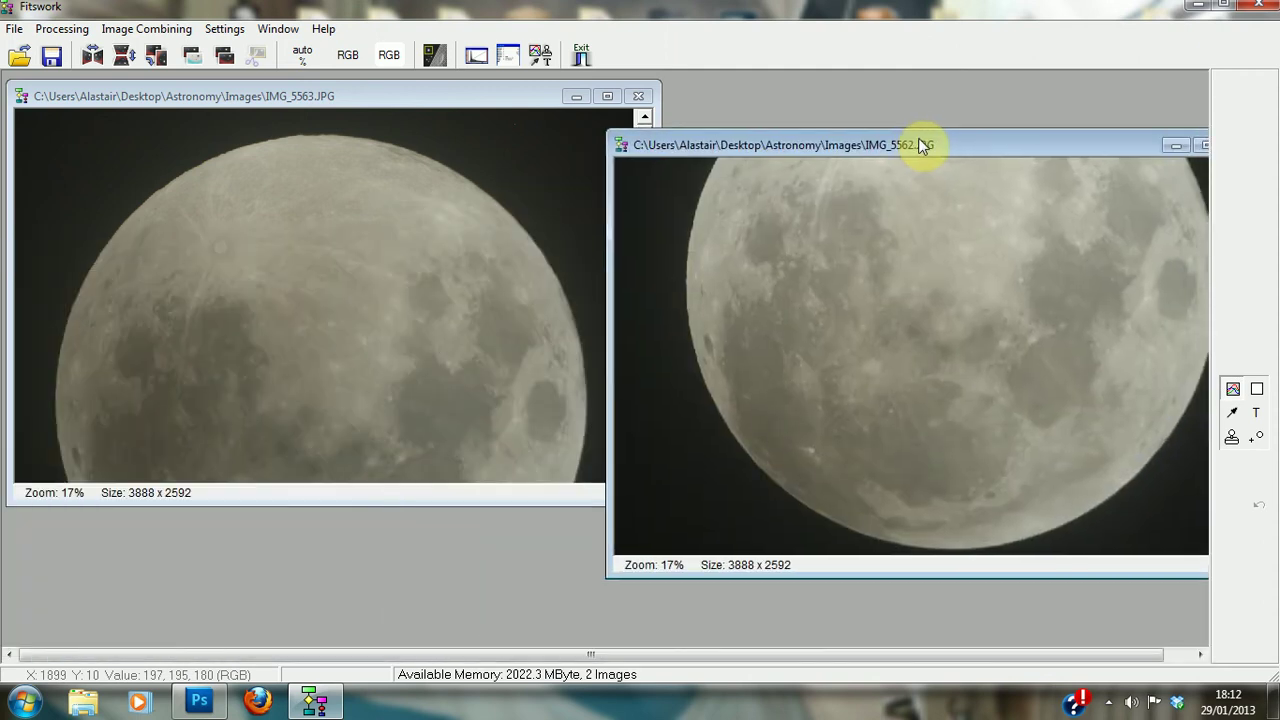
click(435, 58)
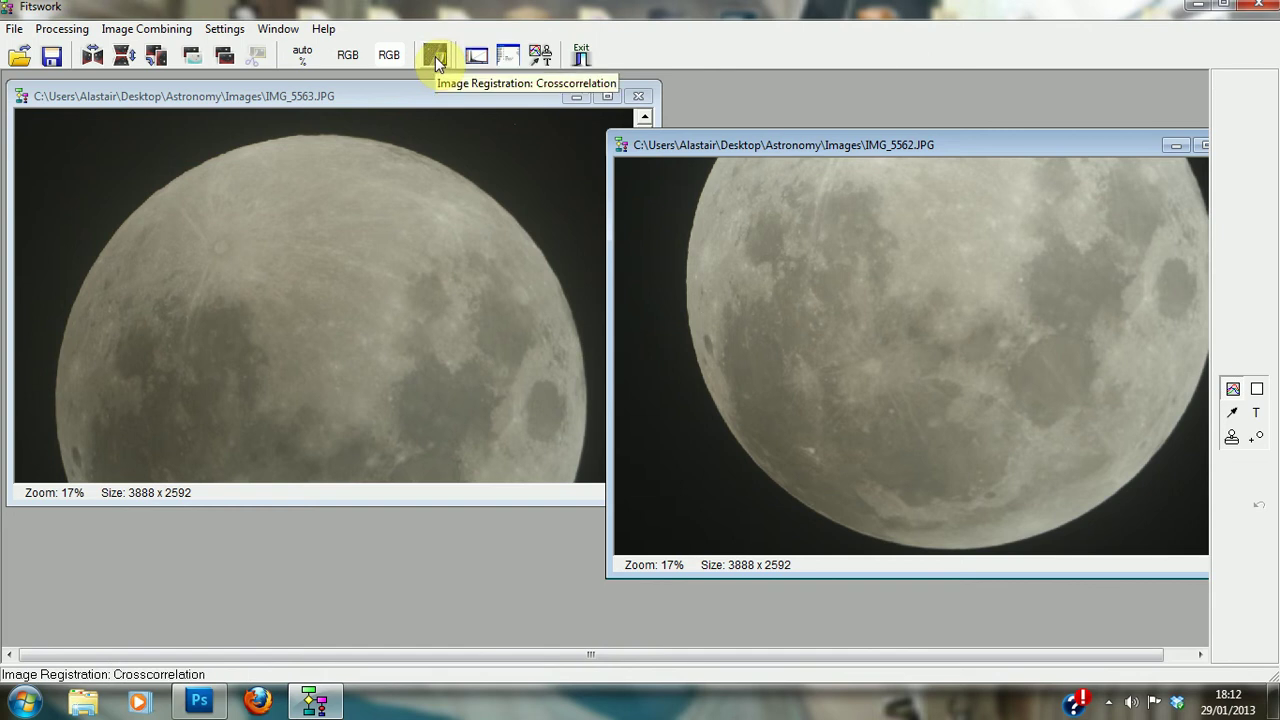
click(435, 56)
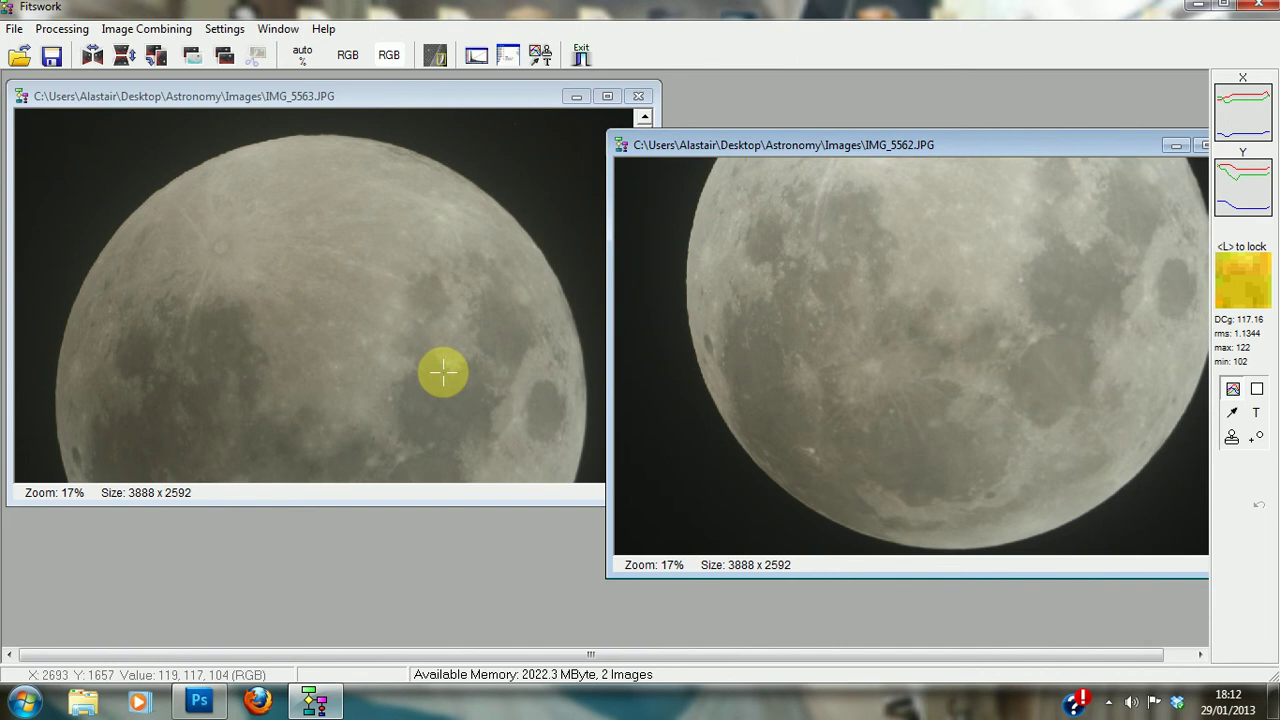
Place two matching reference points around the dark mare near the moon's right side in both IMG_5563 and IMG_5562.
click(390, 400)
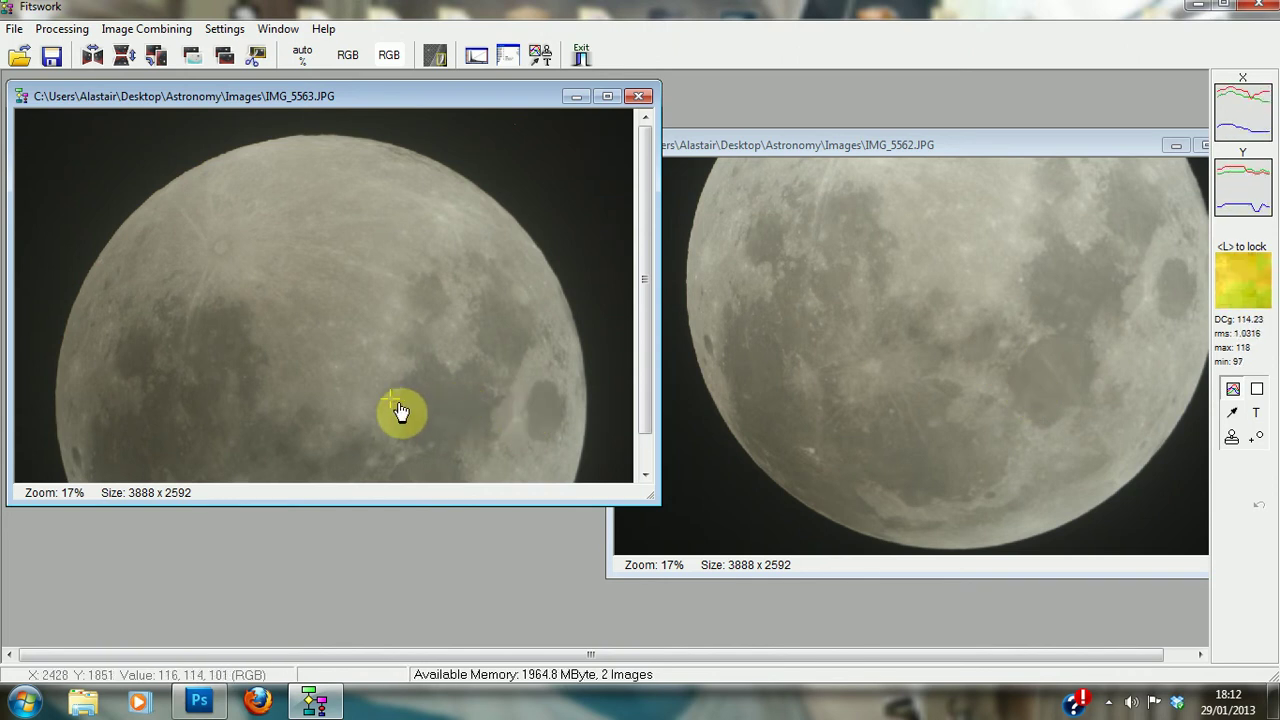
drag(417, 409, 462, 410)
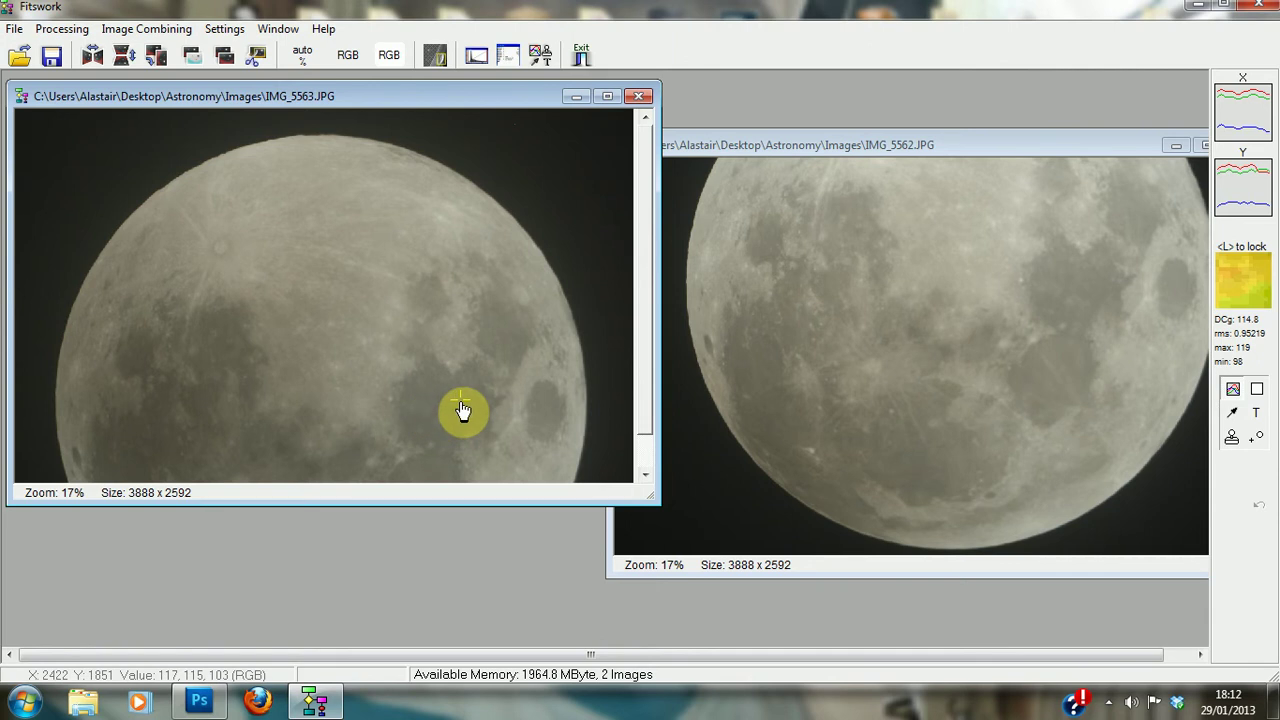
drag(462, 410, 394, 410)
click(1021, 281)
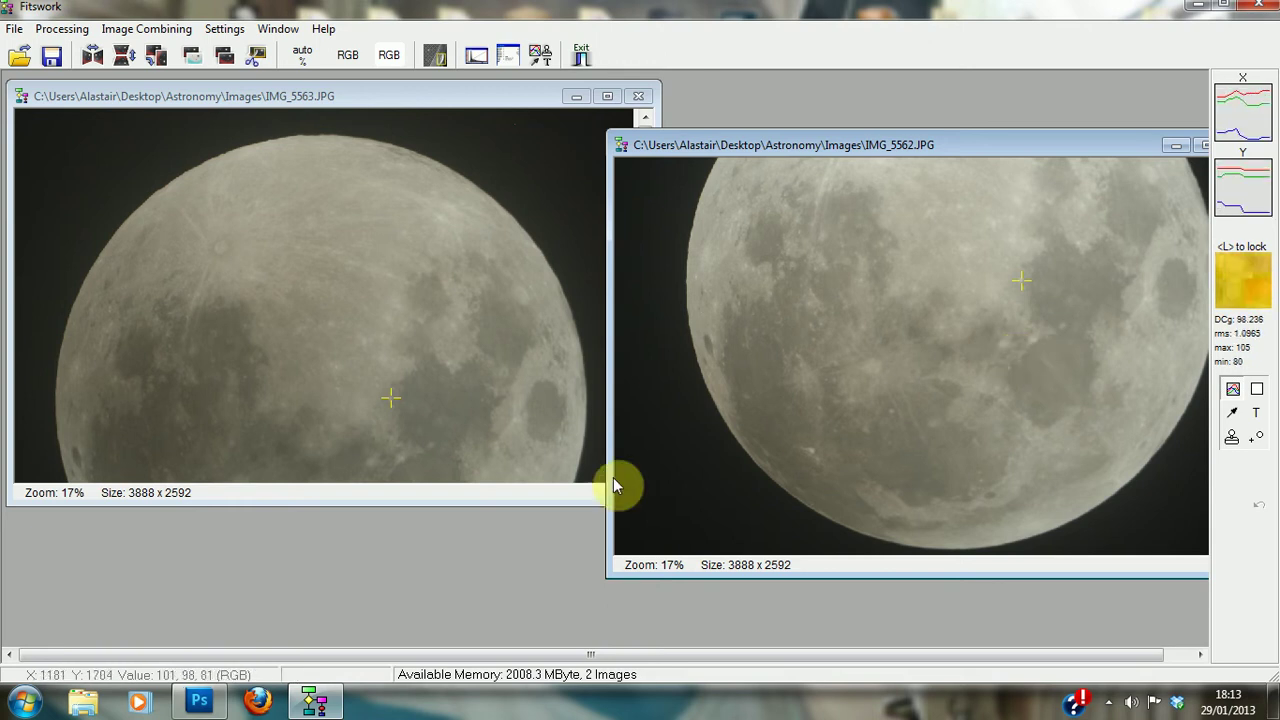
click(431, 445)
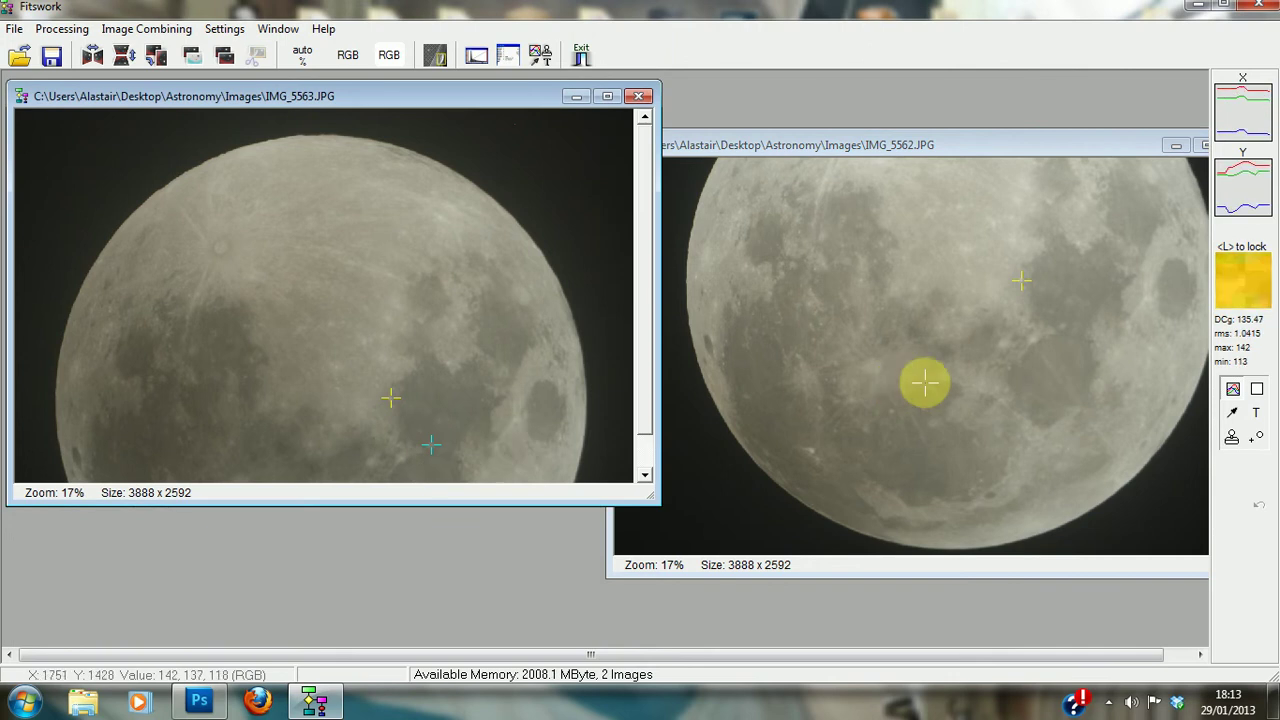
click(1063, 325)
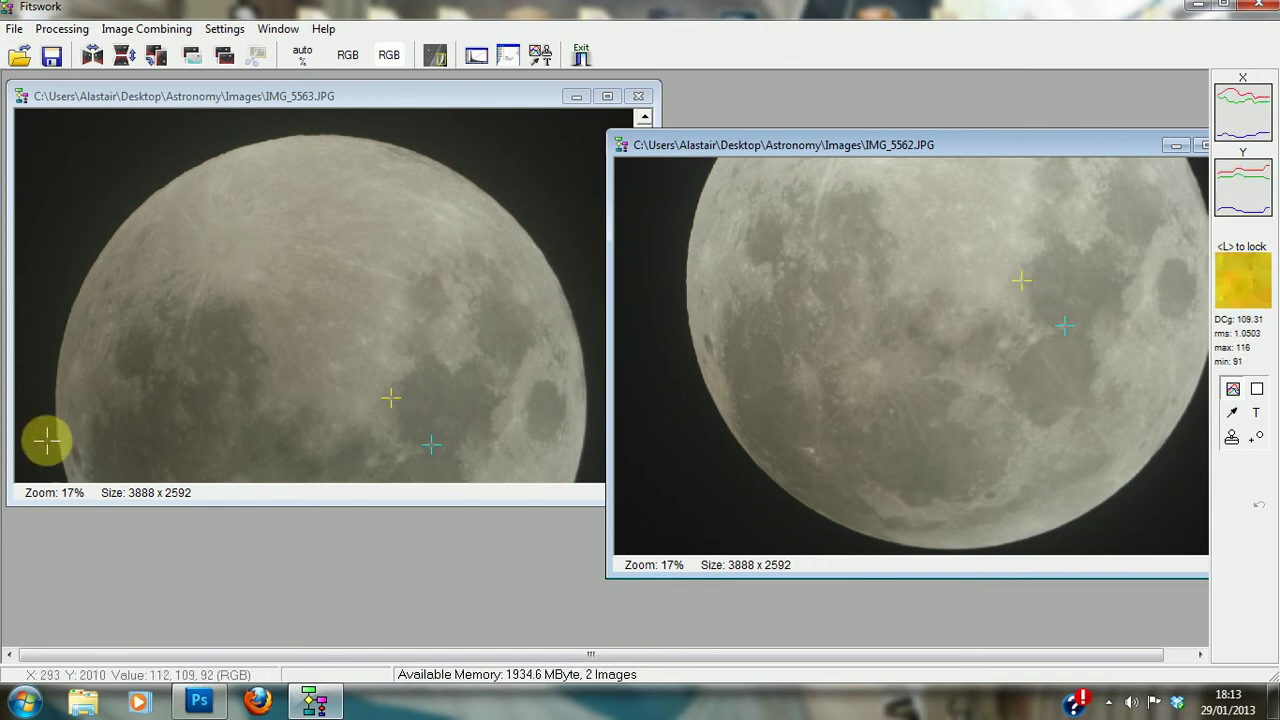
Try to combine the two moon images into a mosaic, letting the contrast be adjusted.
click(140, 30)
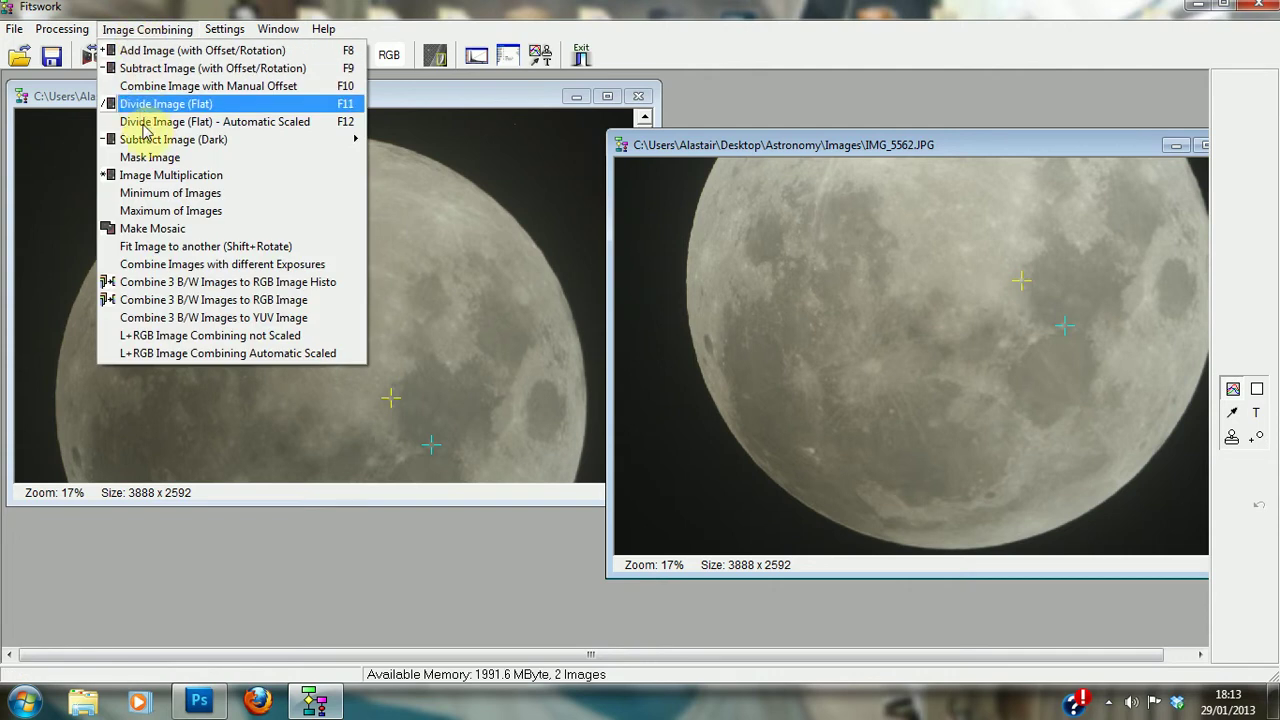
click(160, 235)
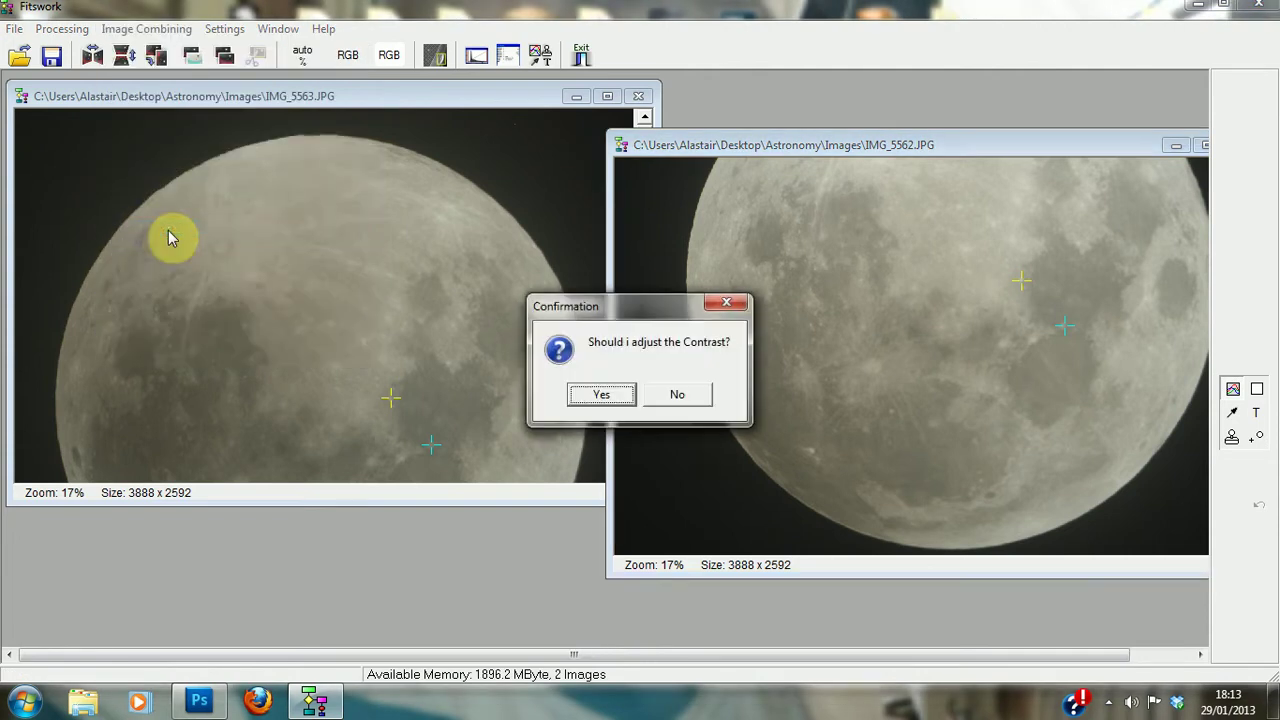
click(605, 395)
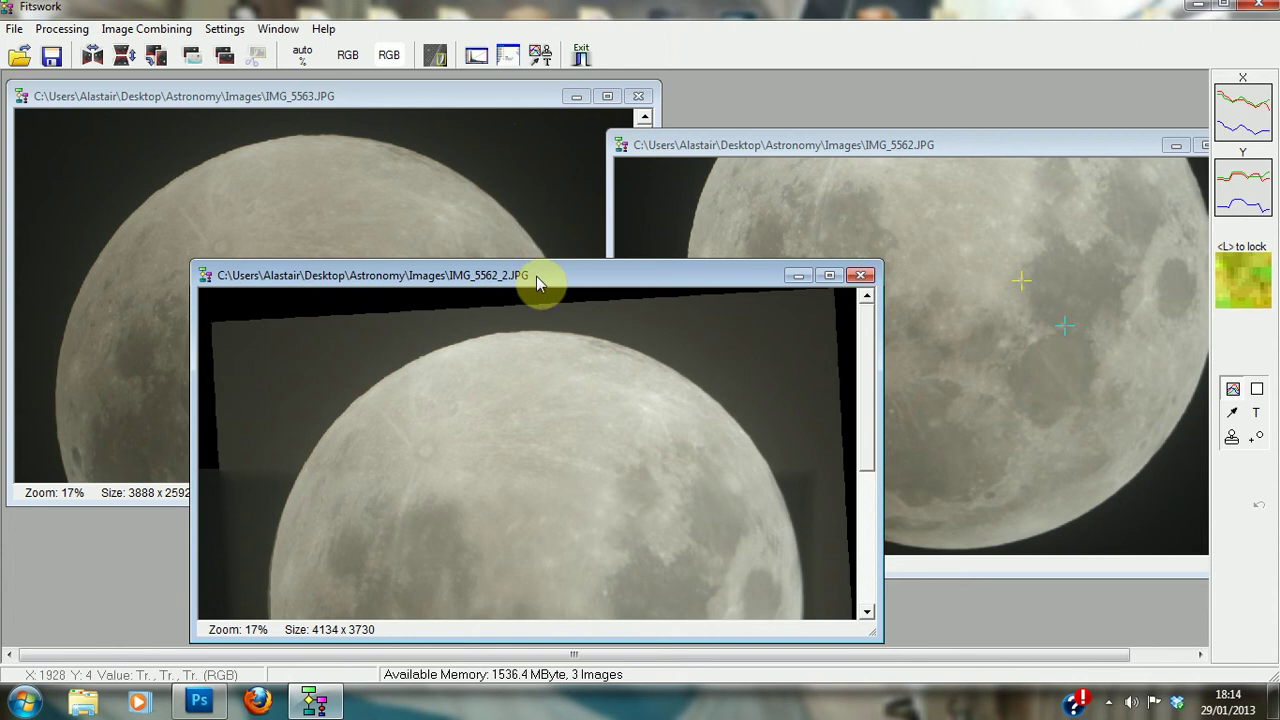
Inspect the trial mosaic from the upper to the lower part of the moon and close it.
drag(536, 275, 482, 114)
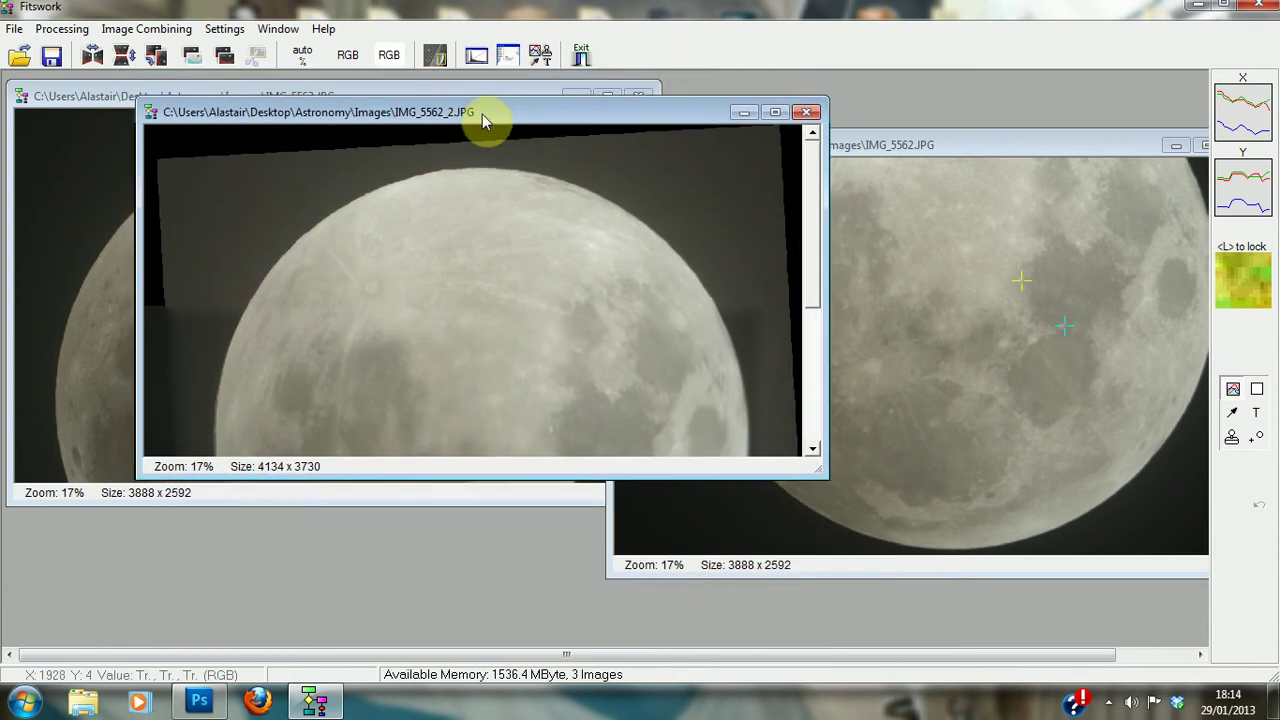
drag(817, 200, 844, 306)
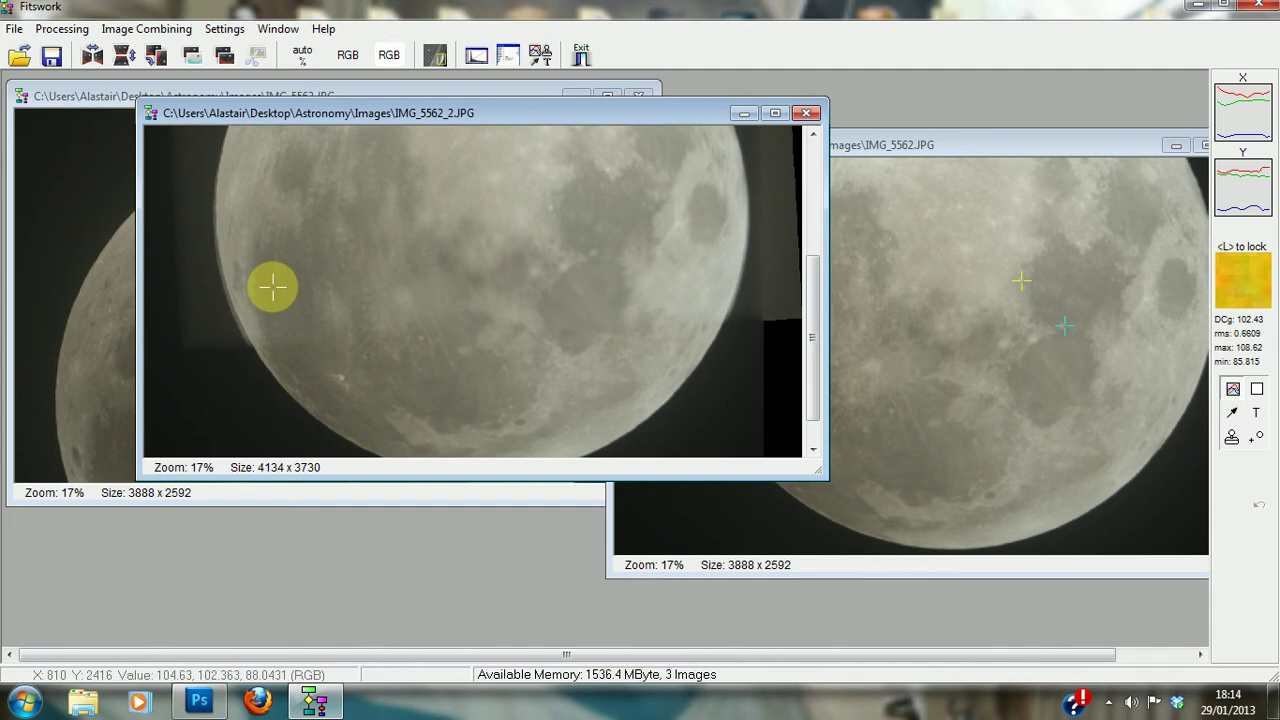
drag(813, 280, 790, 203)
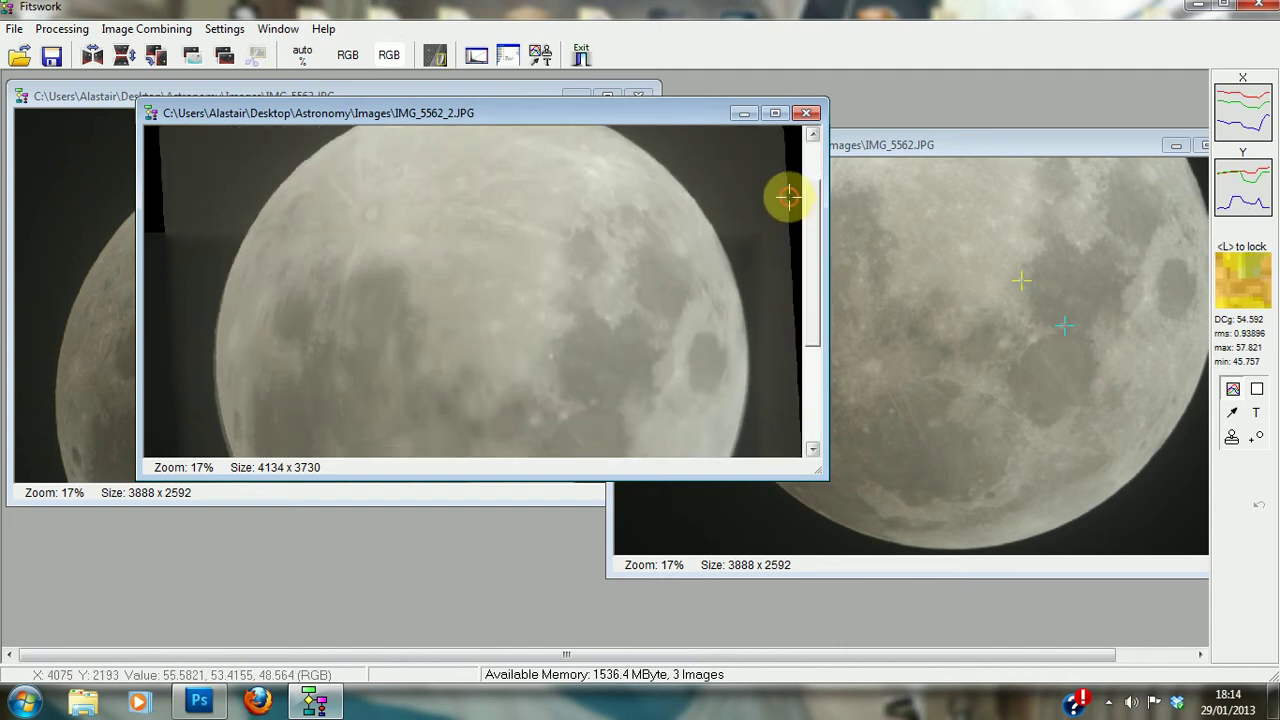
click(806, 113)
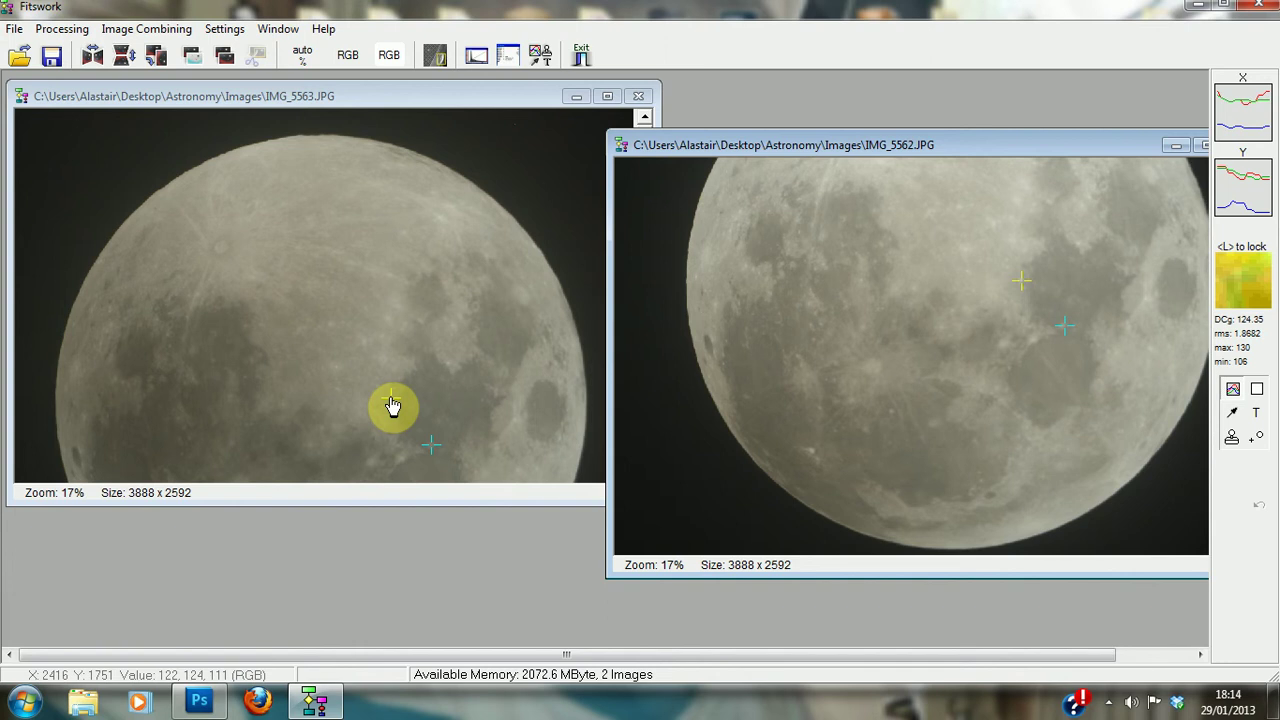
Move the yellow reference point in both images to the same feature in the moon's left dark area, far from the cyan point.
drag(391, 407, 194, 361)
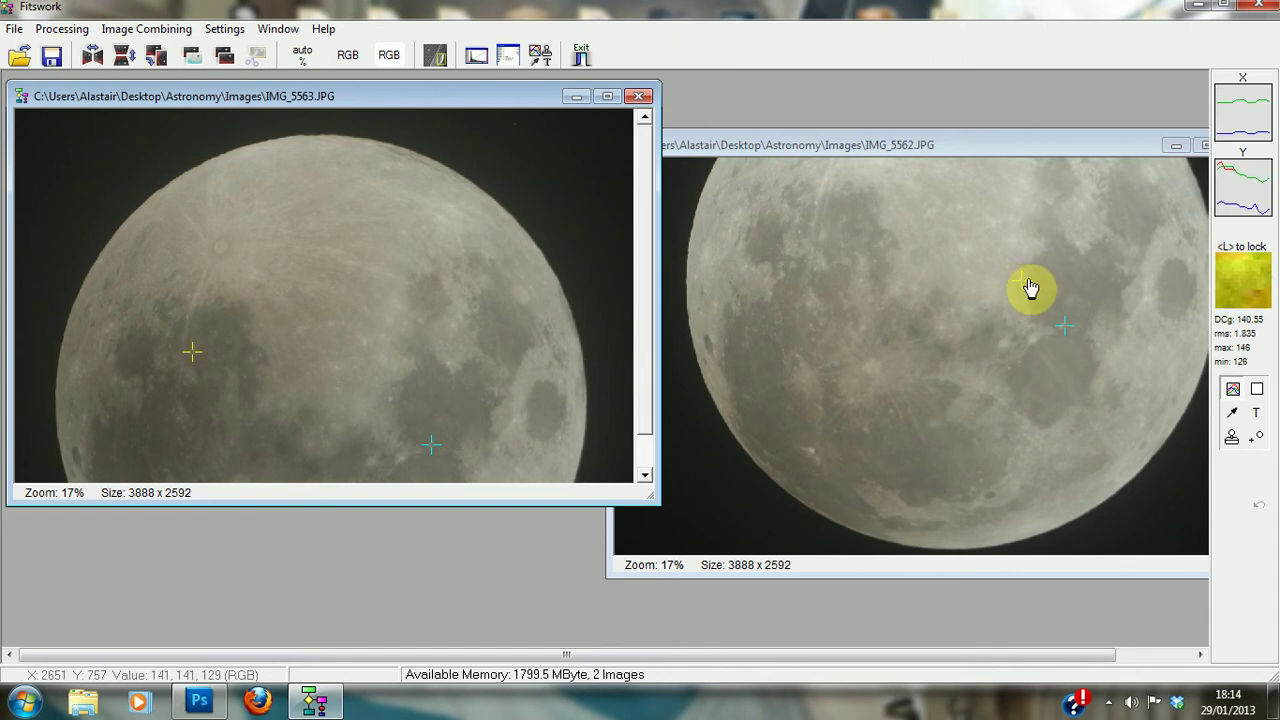
mouse_move(1024, 289)
mouse_down()
mouse_move(840, 306)
mouse_move(863, 300)
mouse_move(822, 240)
mouse_up()
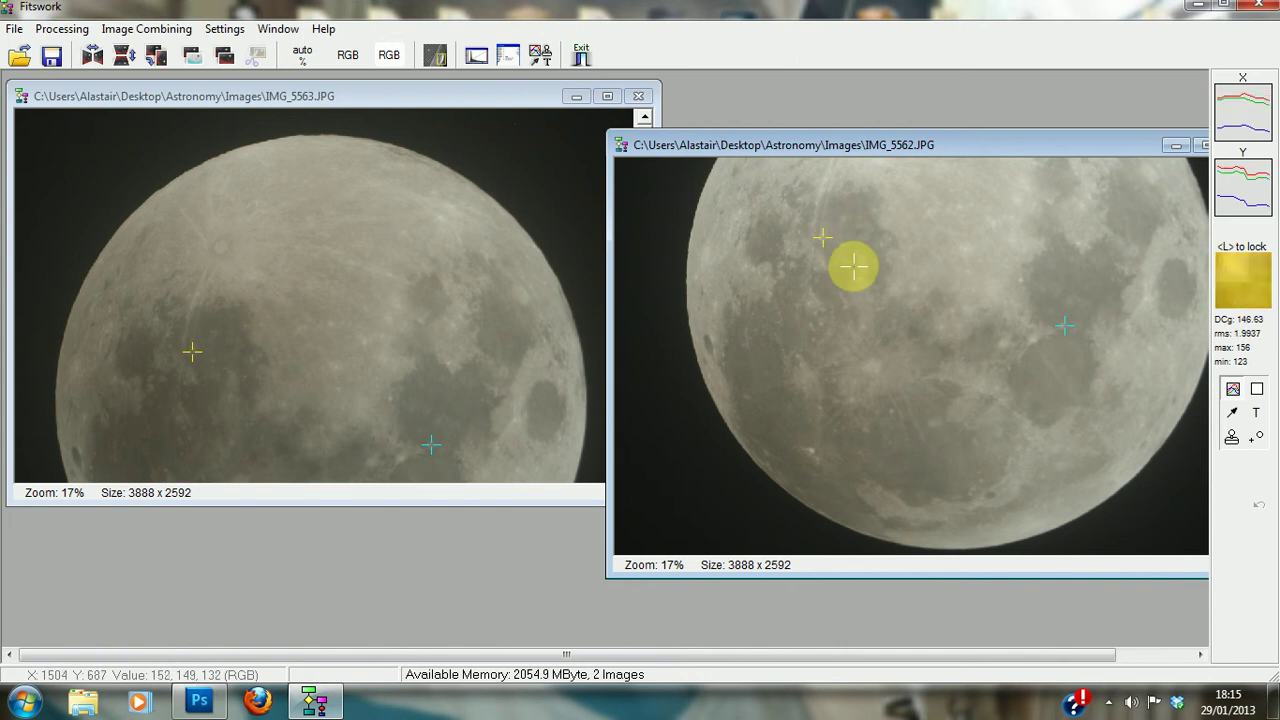
drag(824, 252, 797, 246)
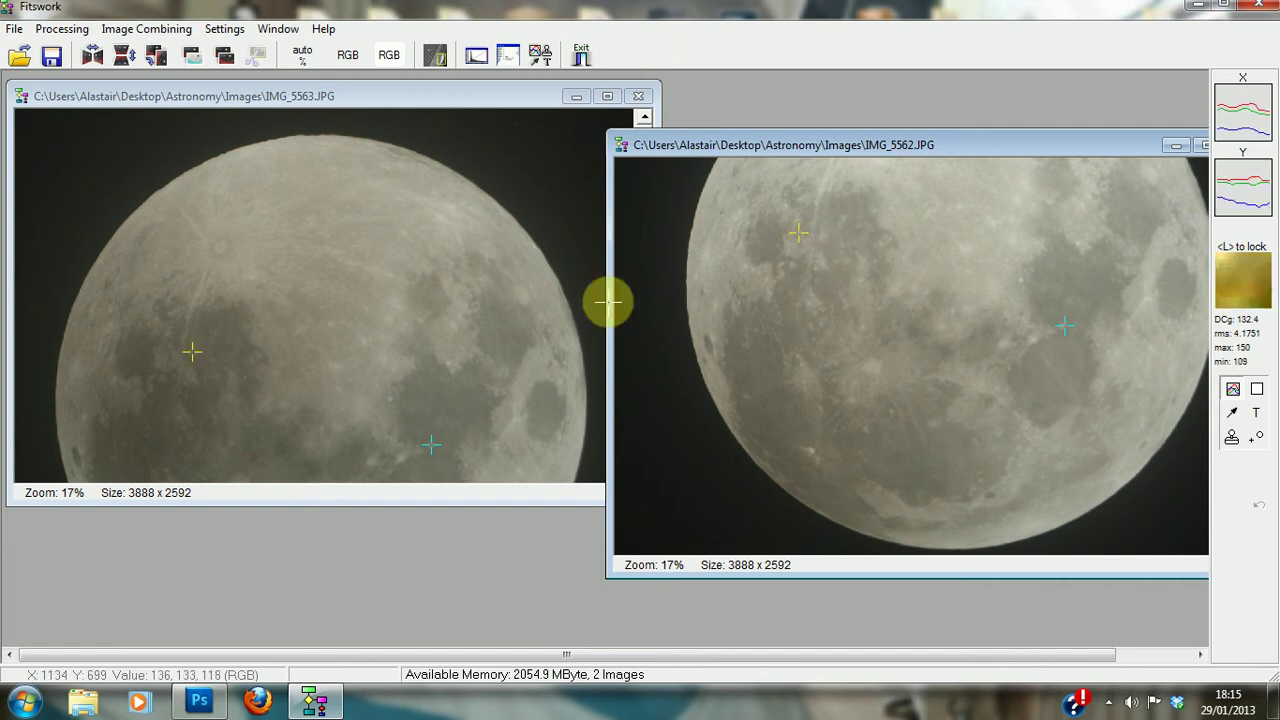
click(190, 358)
drag(190, 358, 170, 352)
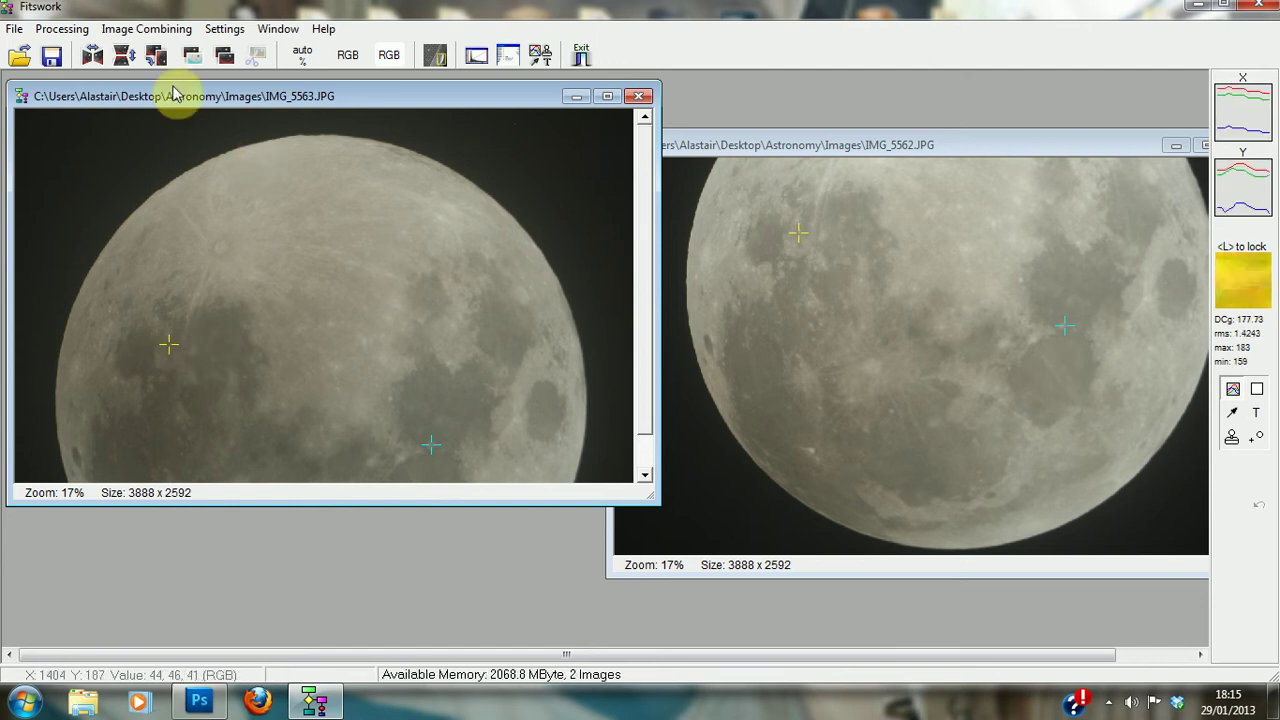
Make a new mosaic from the repositioned reference points with contrast adjustment and look over the joined moon.
click(135, 28)
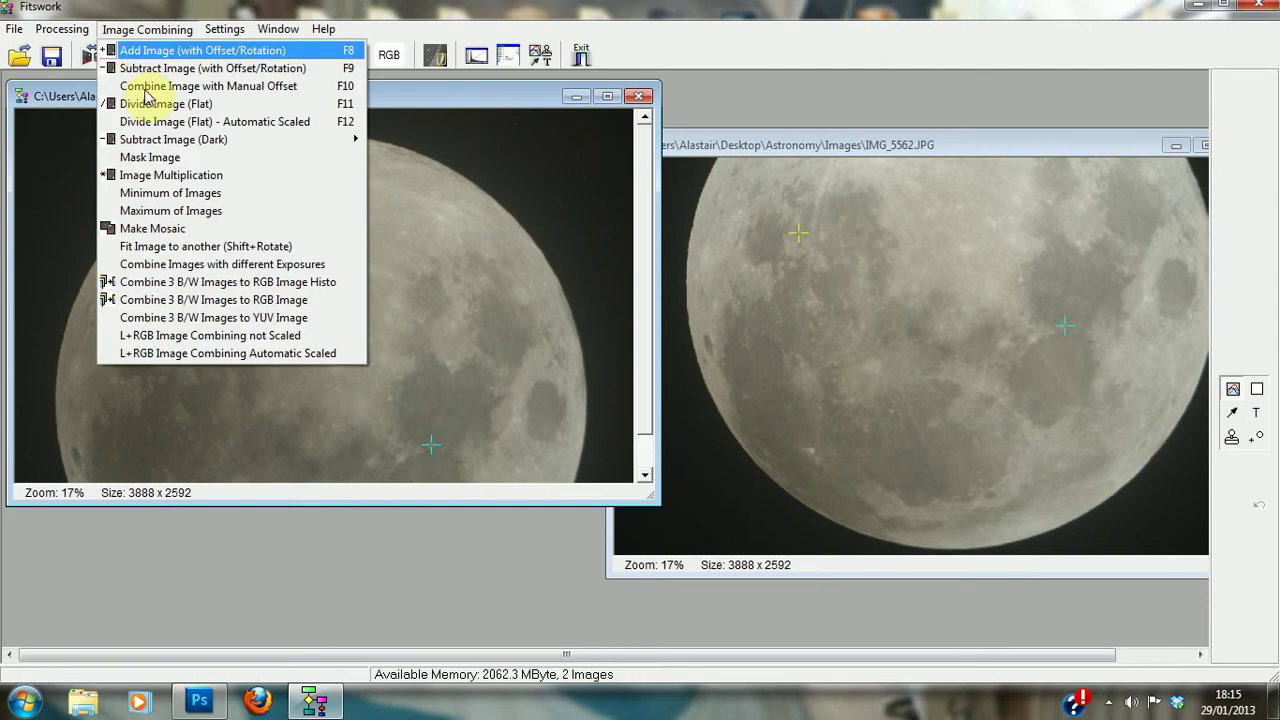
click(180, 228)
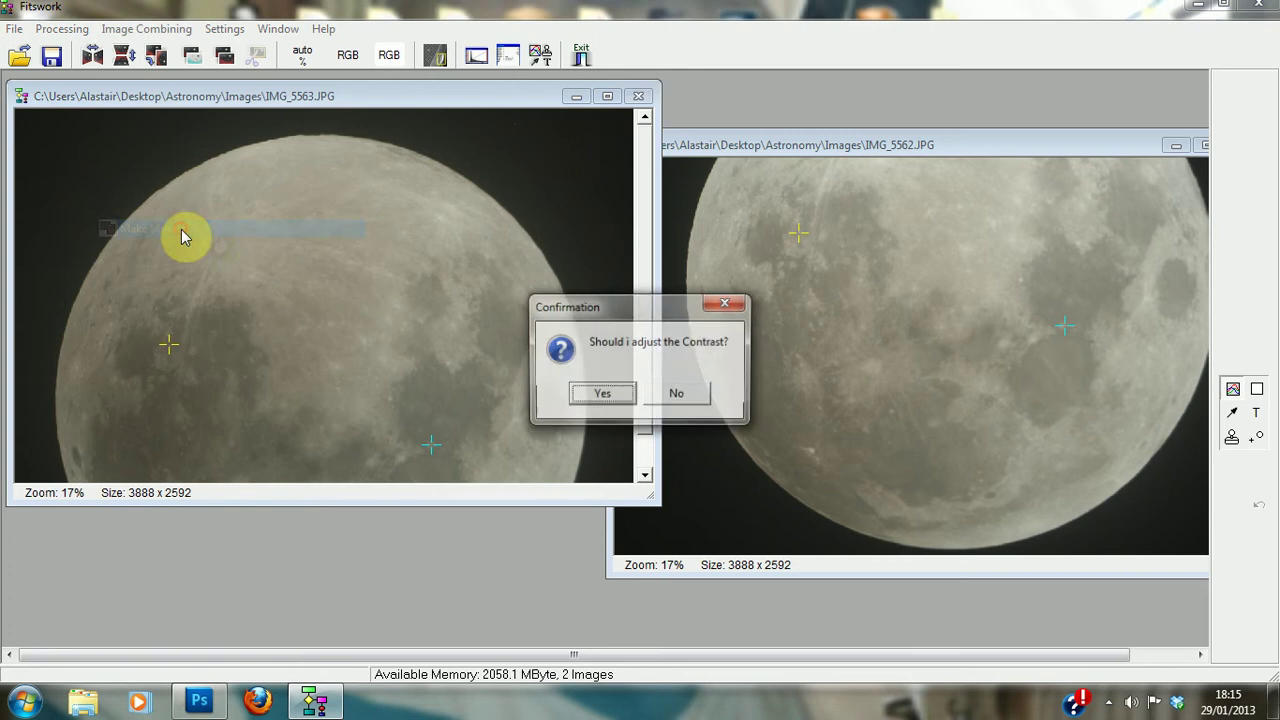
click(591, 394)
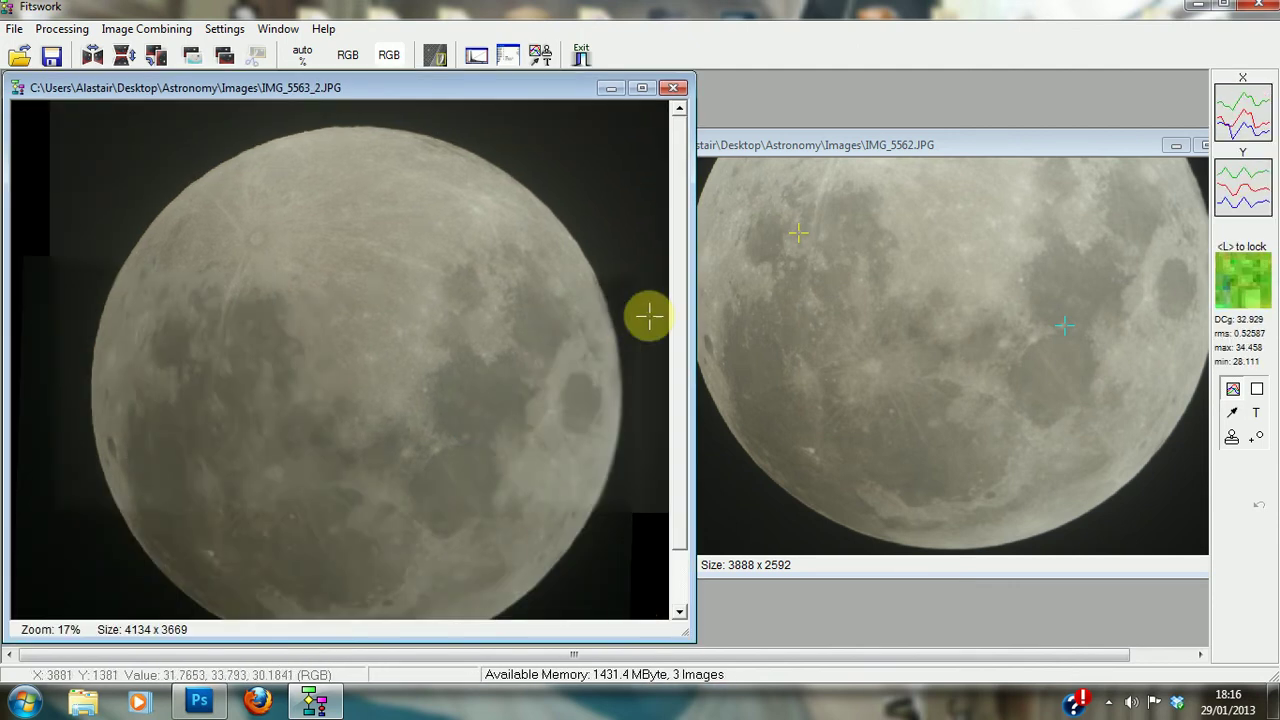
scroll(686, 357, down, 2)
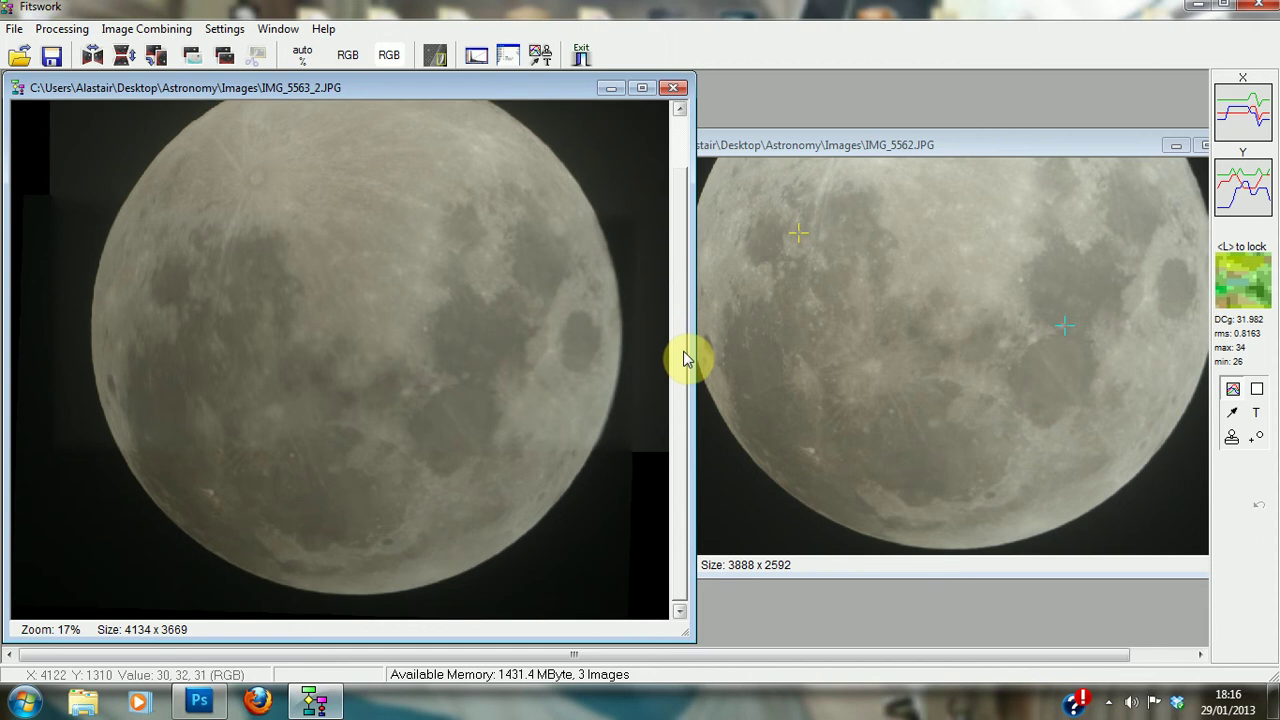
scroll(684, 343, up, 1)
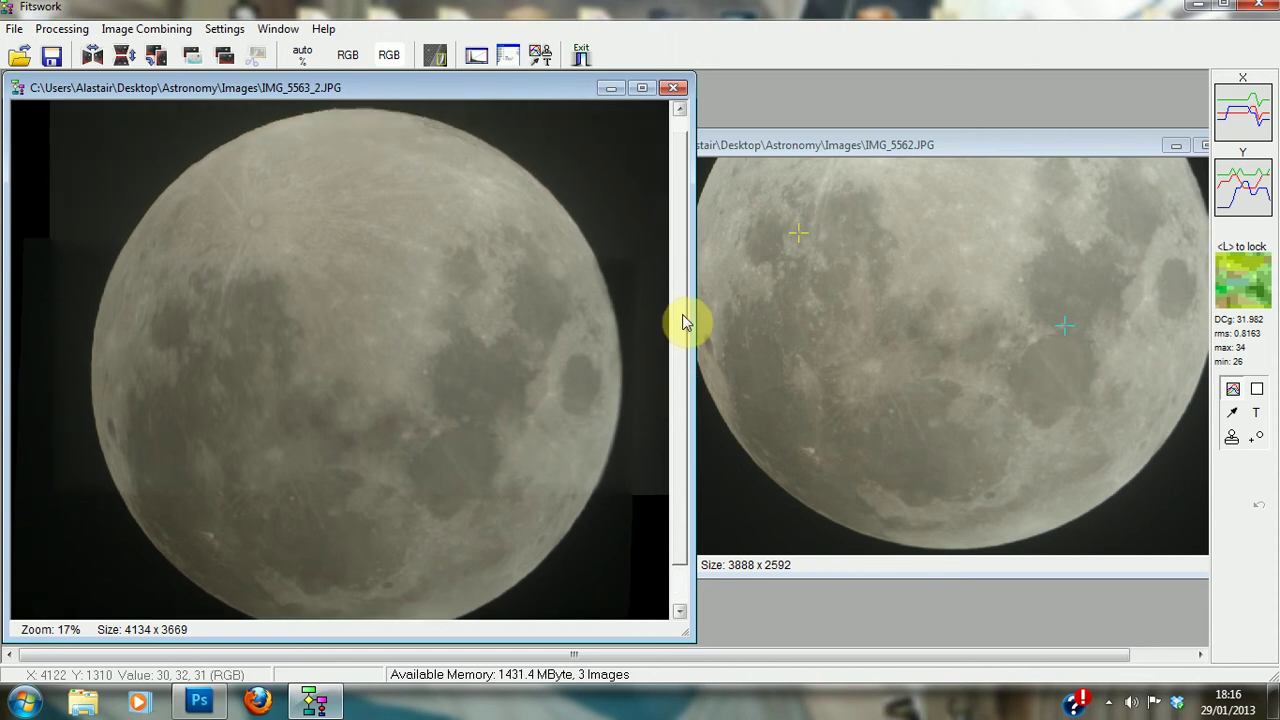
scroll(684, 316, up, 1)
scroll(686, 326, down, 1)
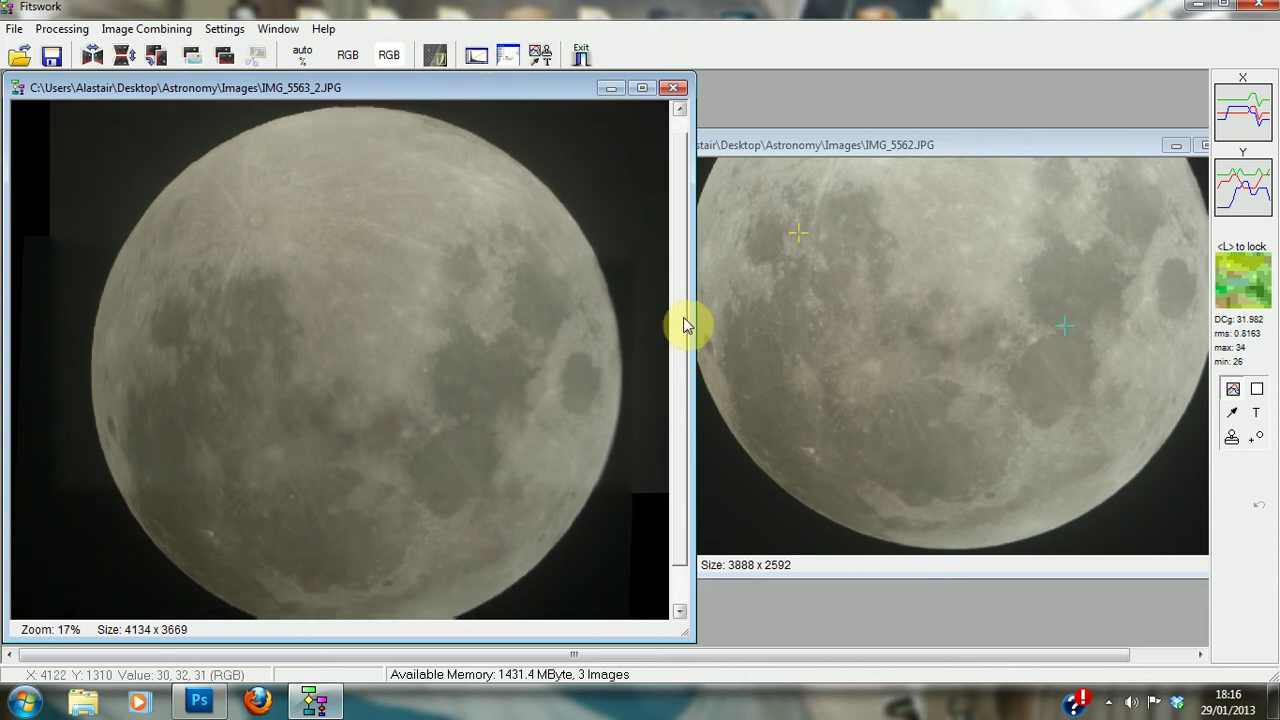
Save the combined moon mosaic to the Desktop as a JPEG named MoonMosaicRAW.
scroll(690, 325, up, 1)
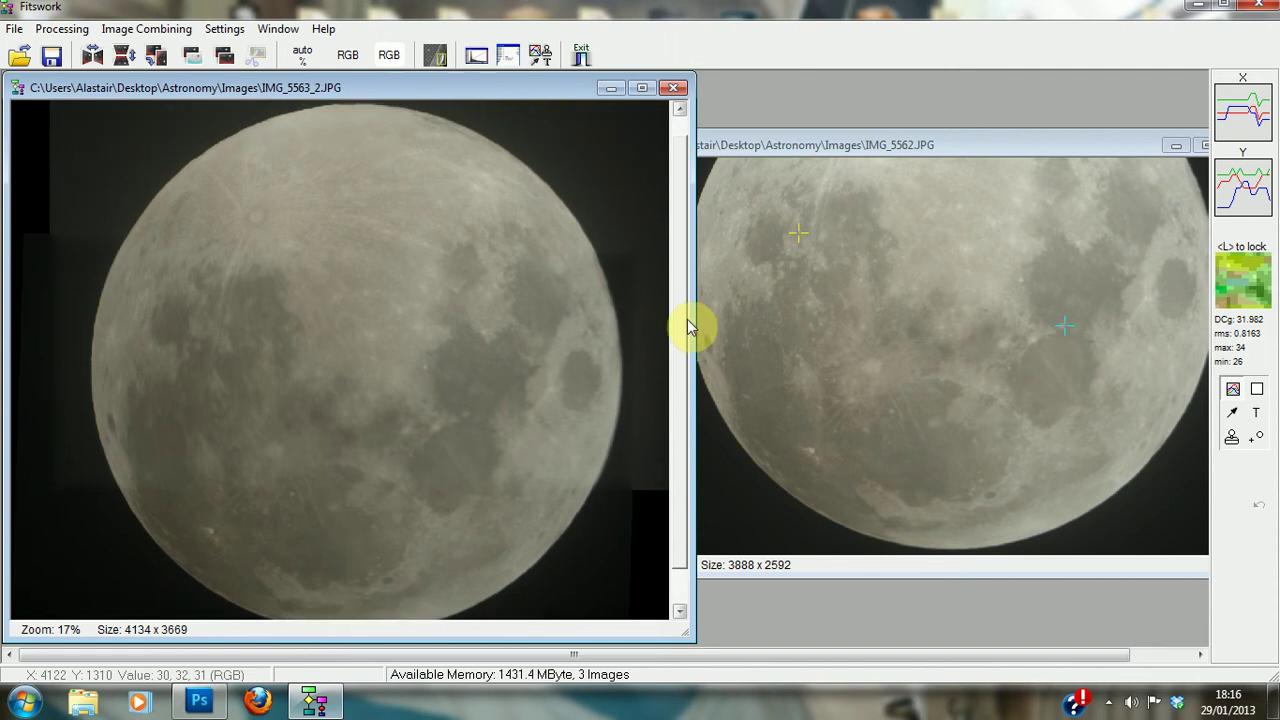
scroll(686, 316, up, 1)
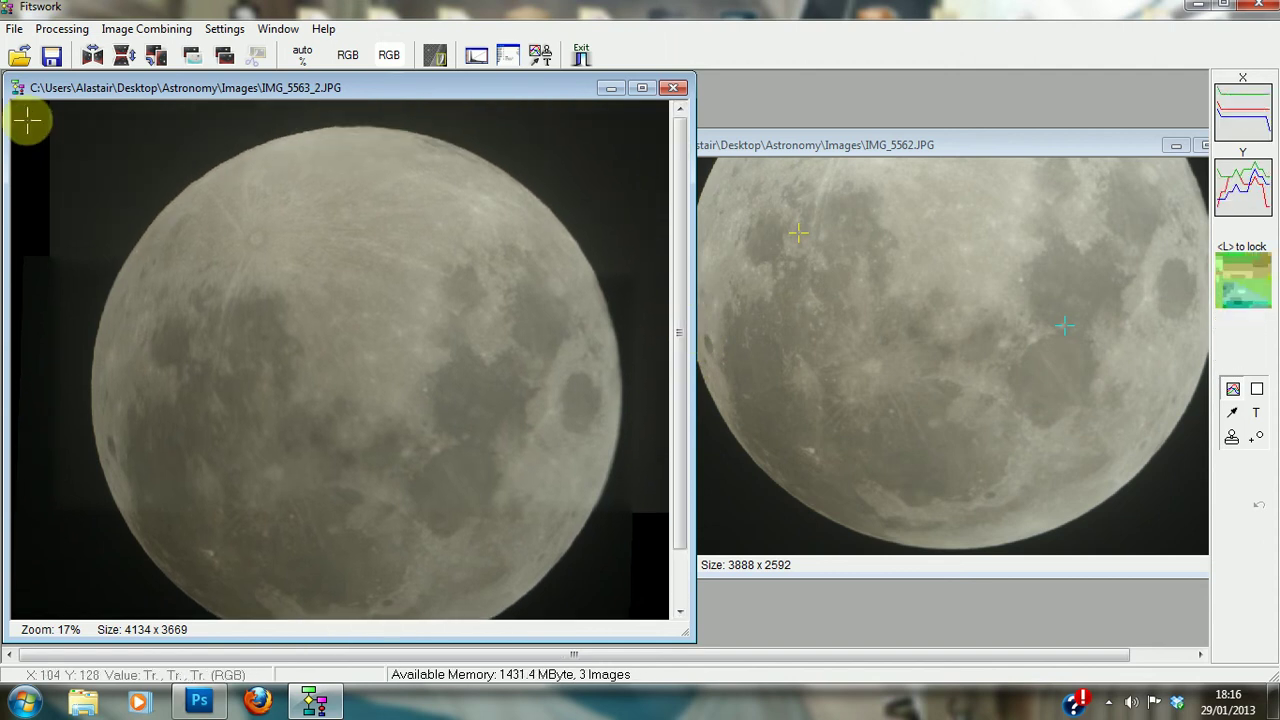
click(15, 28)
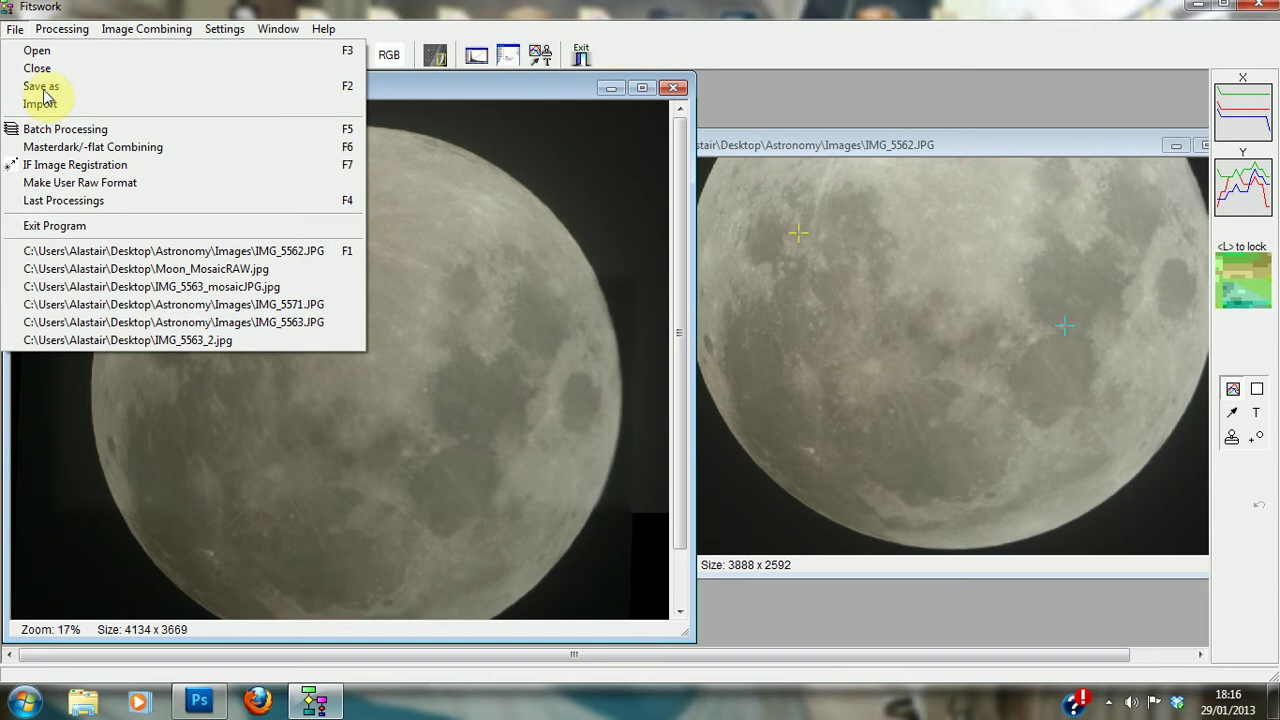
click(42, 88)
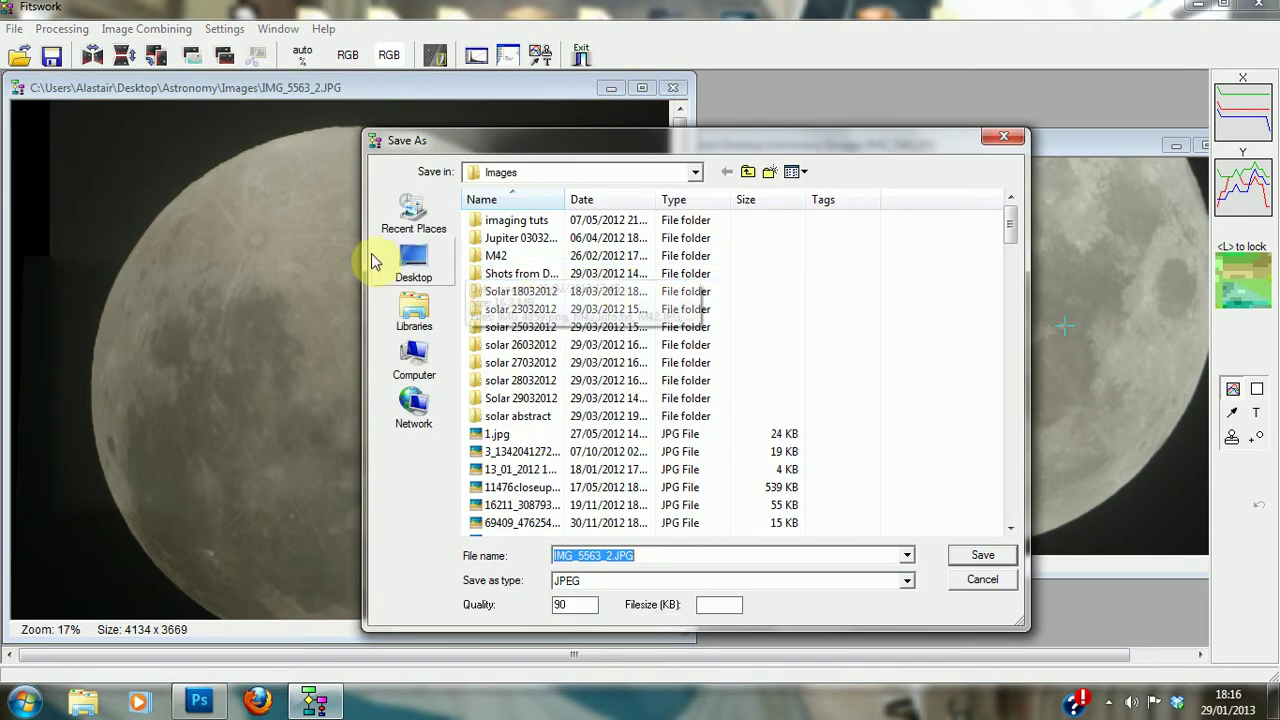
click(412, 268)
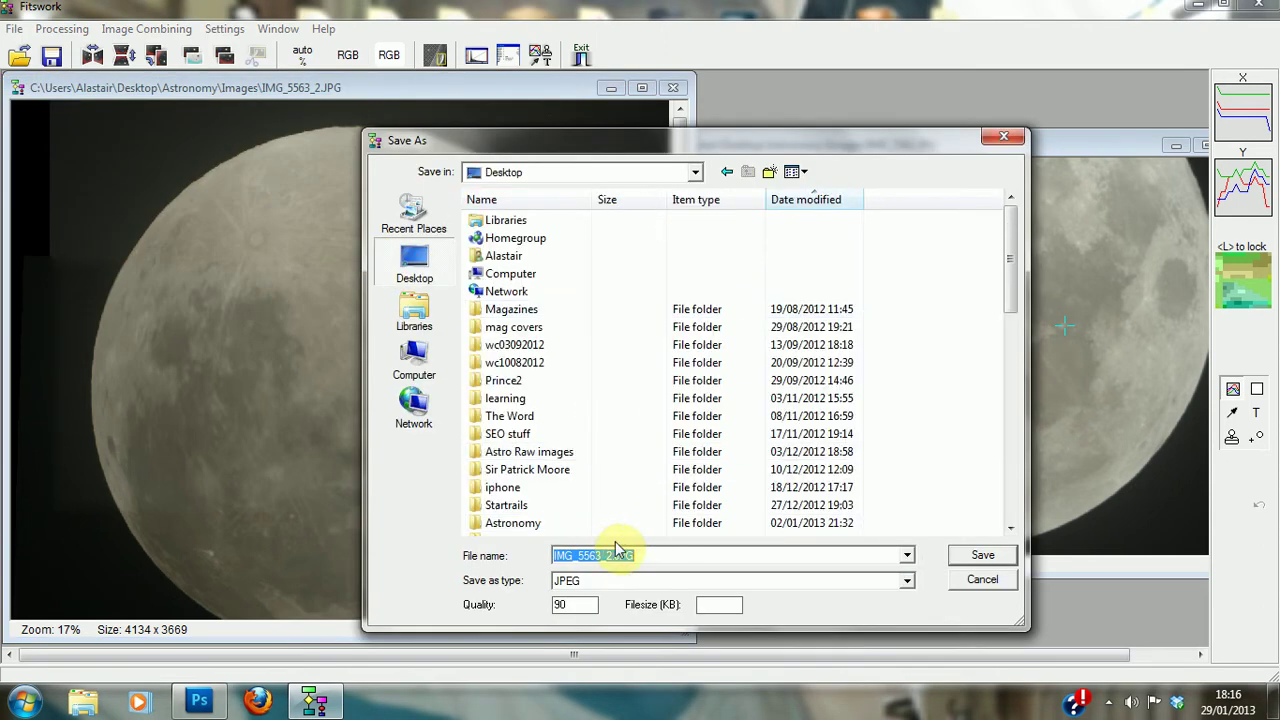
drag(612, 556, 498, 535)
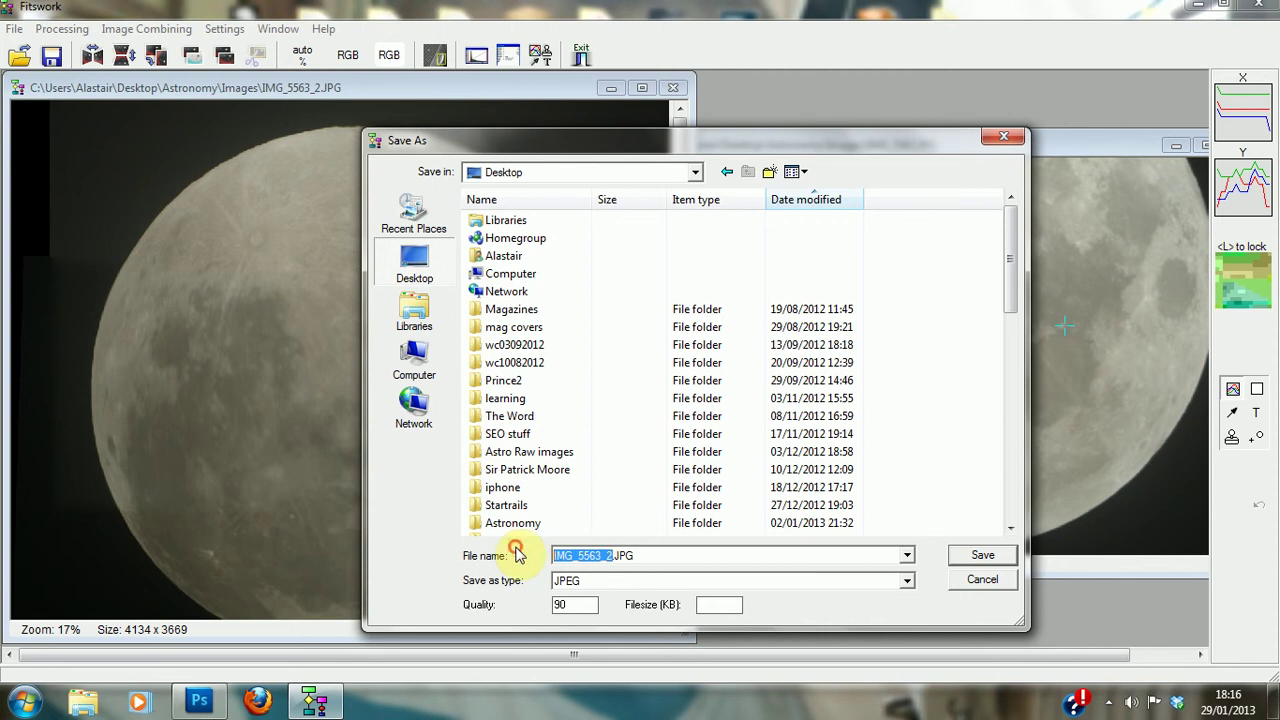
text(Moon)
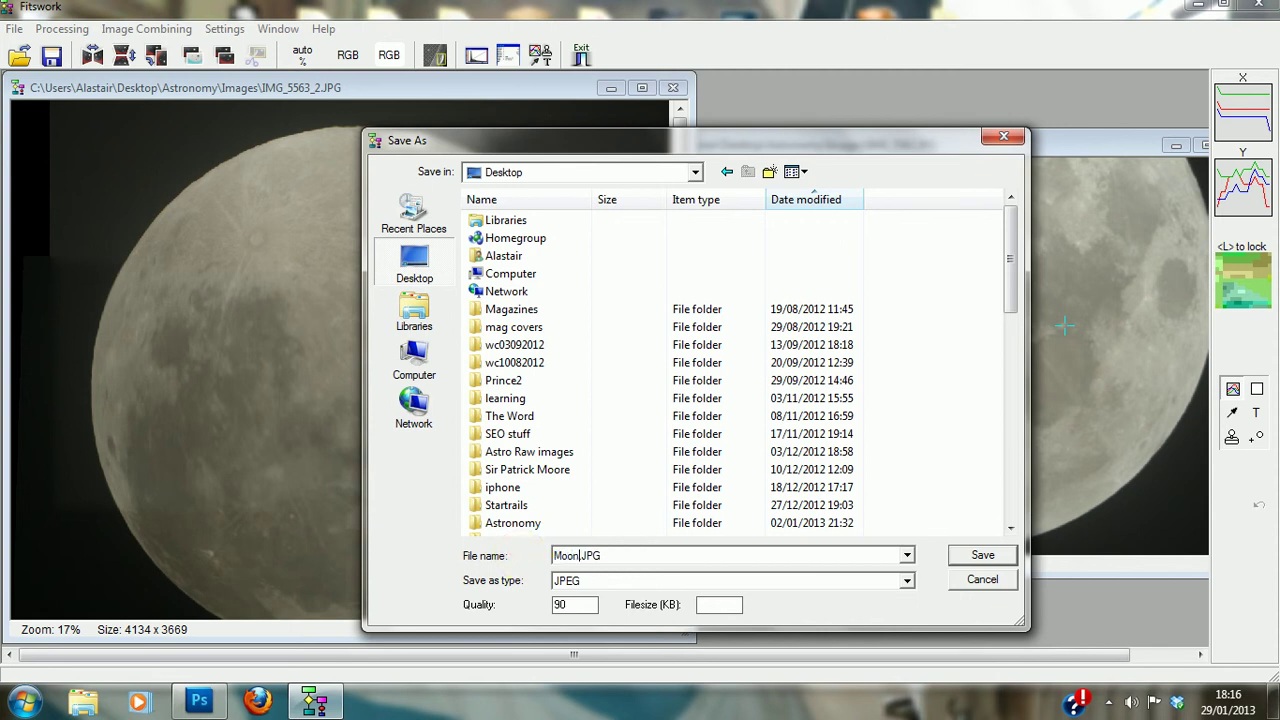
text(M)
key(BackSpace)
text(MosaicRAW)
click(983, 555)
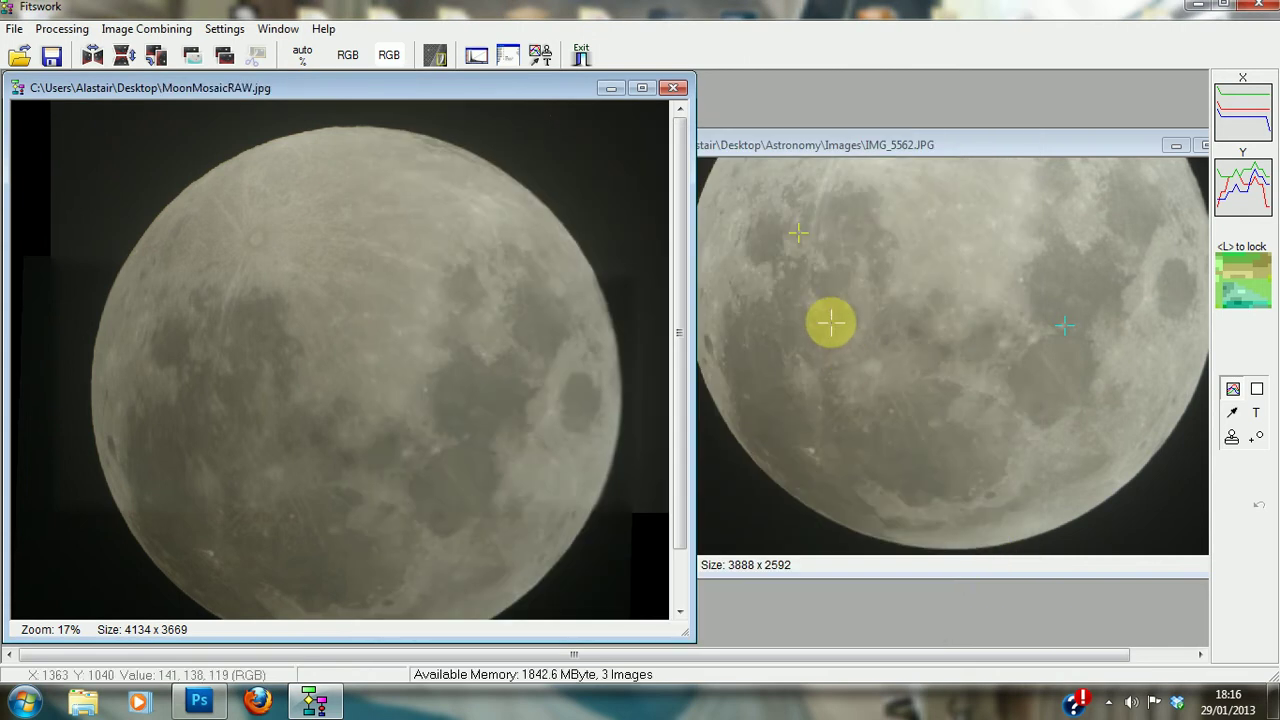
Close the mosaic and both source photos, and open MoonMosaicRAW.jpg from the desktop in Photoshop.
click(673, 87)
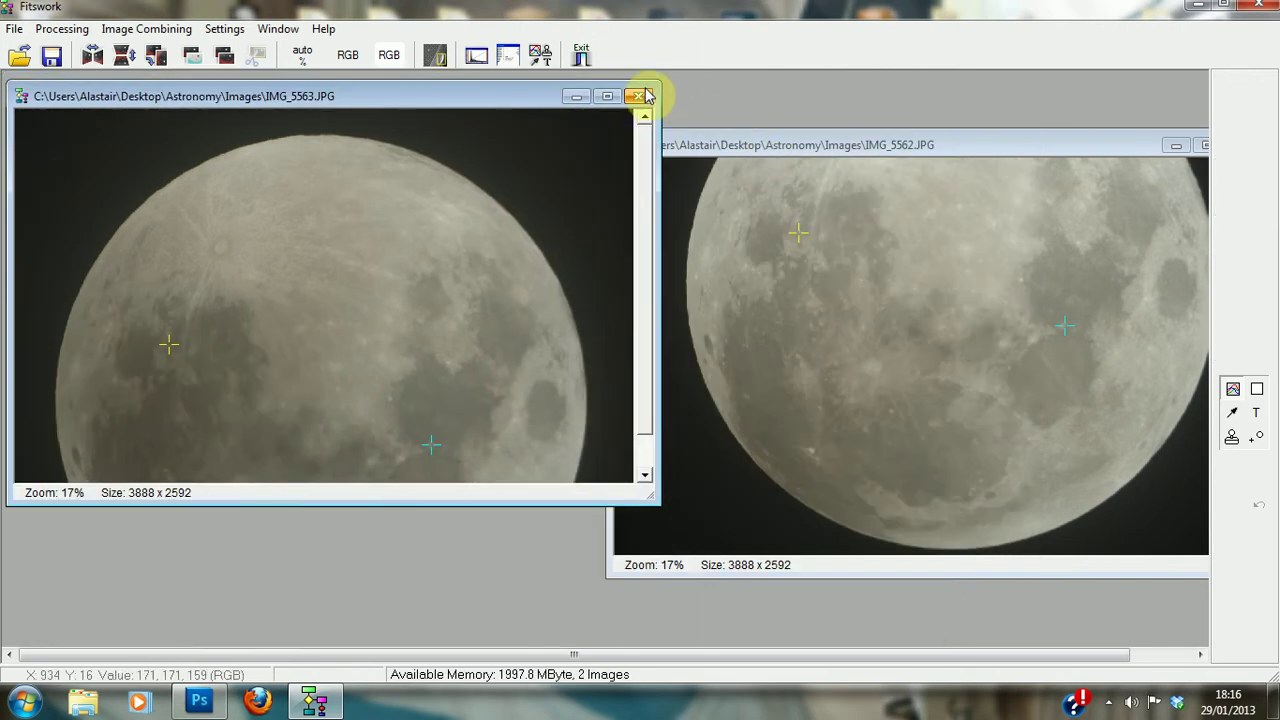
click(645, 93)
drag(1143, 147, 1008, 145)
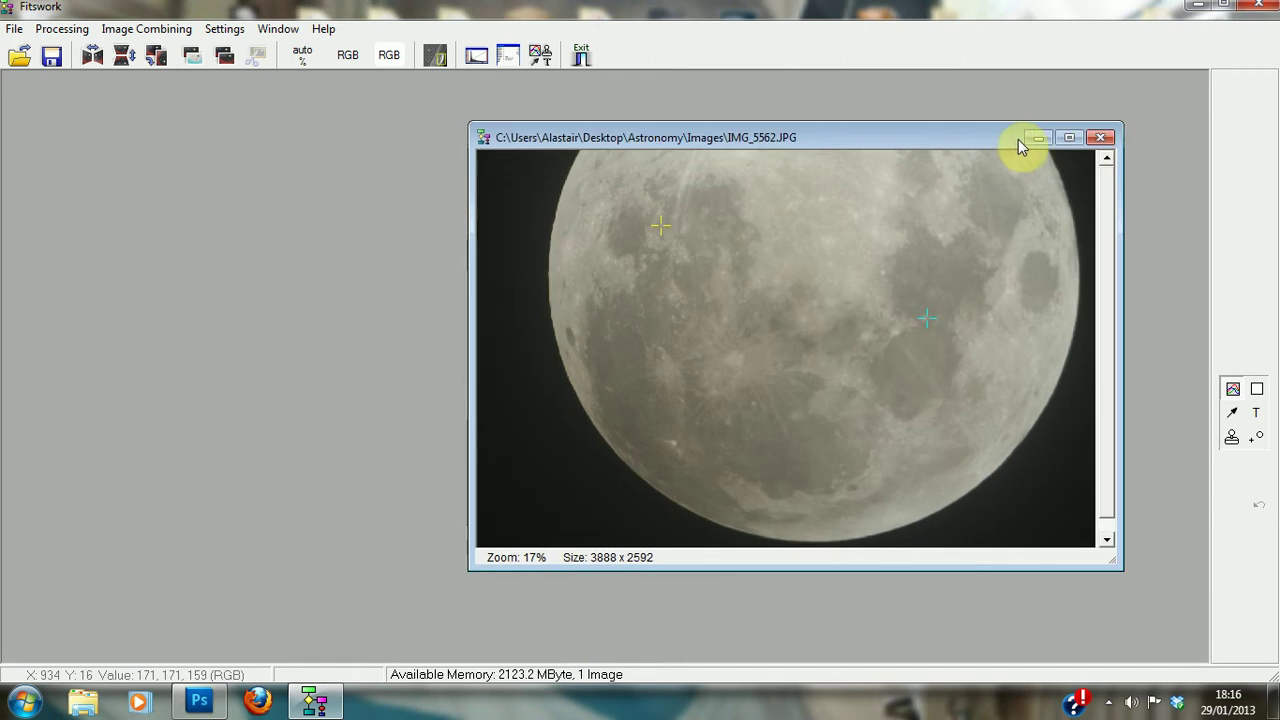
click(1094, 146)
click(1198, 6)
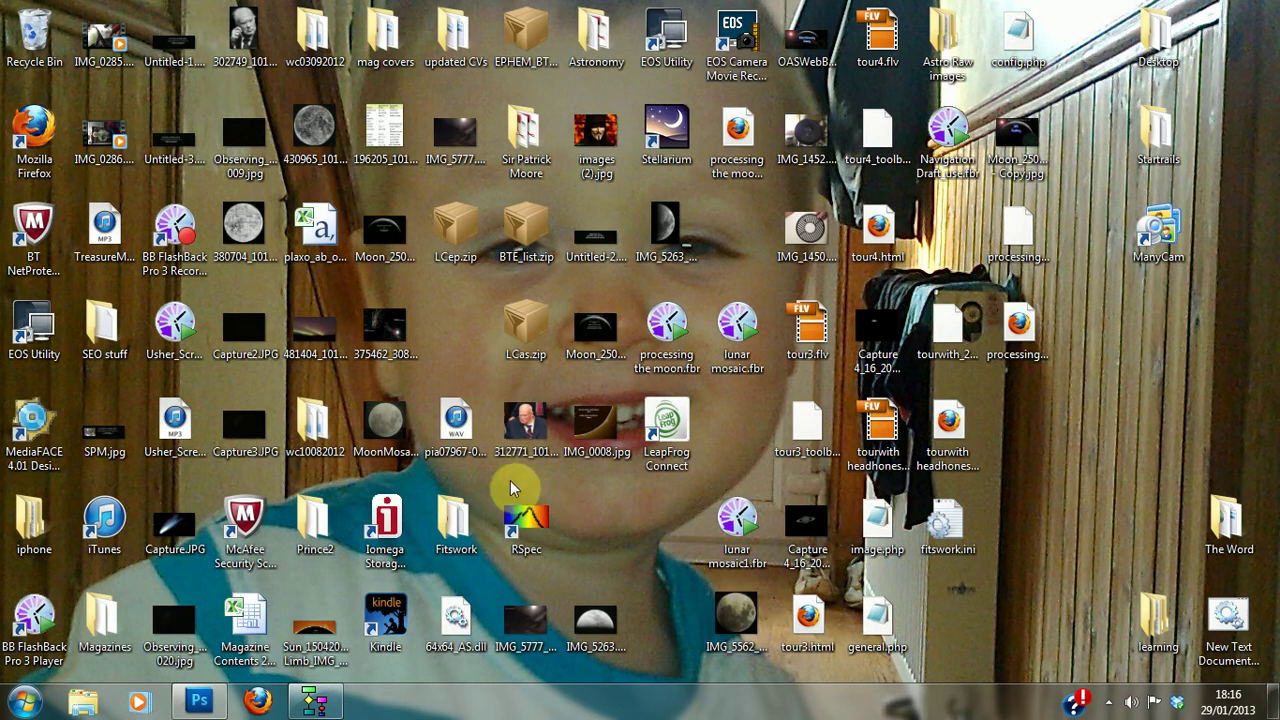
drag(401, 421, 333, 384)
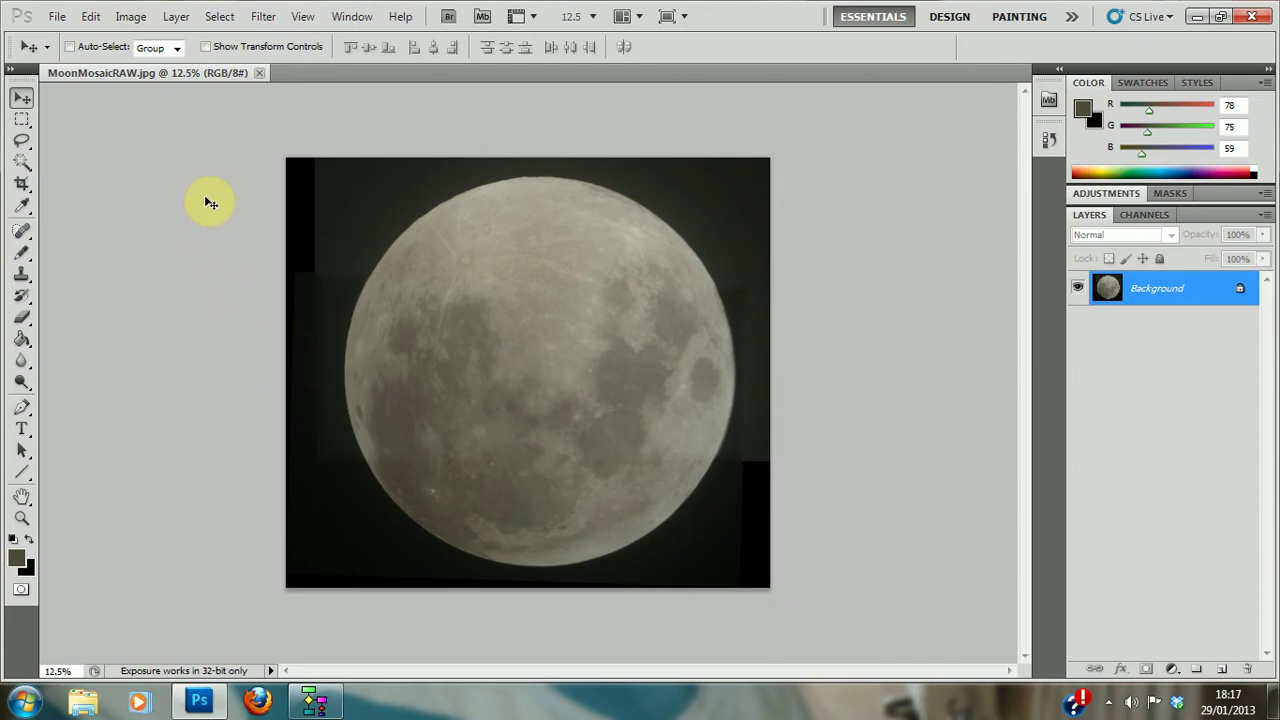
Crop the mosaic at full height, trimming the uneven black strips on both sides close to the moon's edges.
click(22, 190)
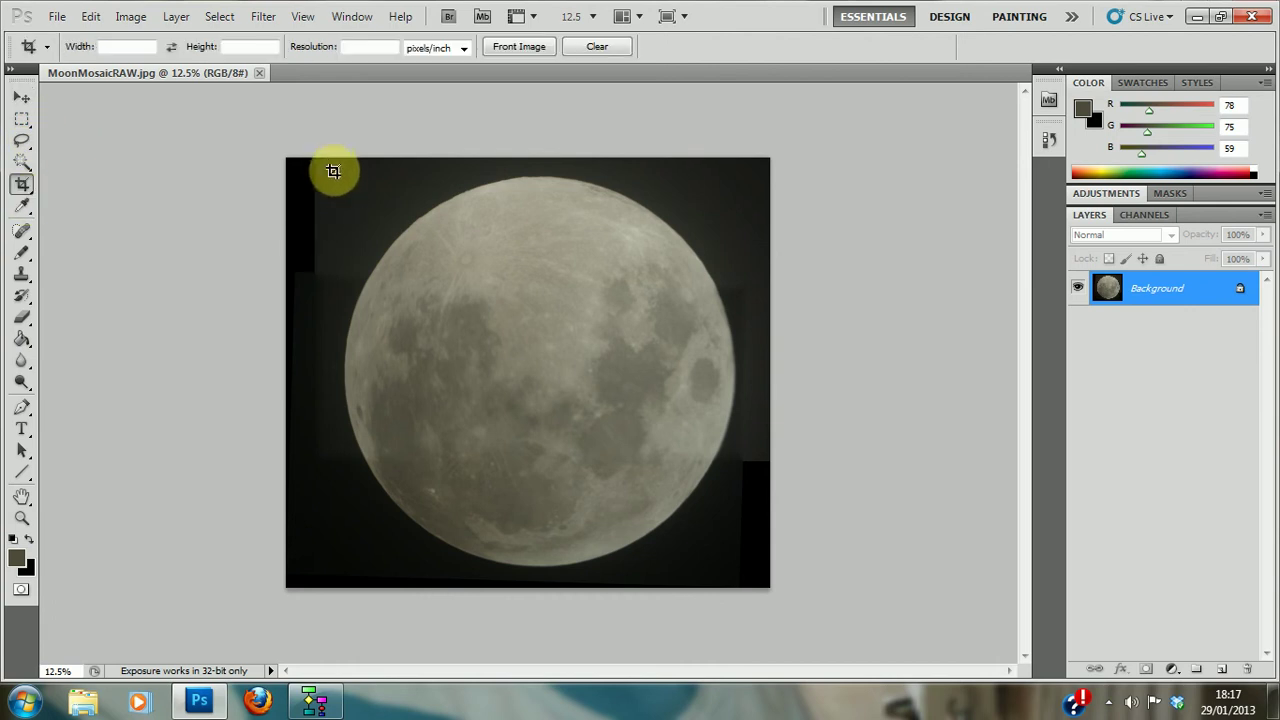
drag(322, 160, 766, 582)
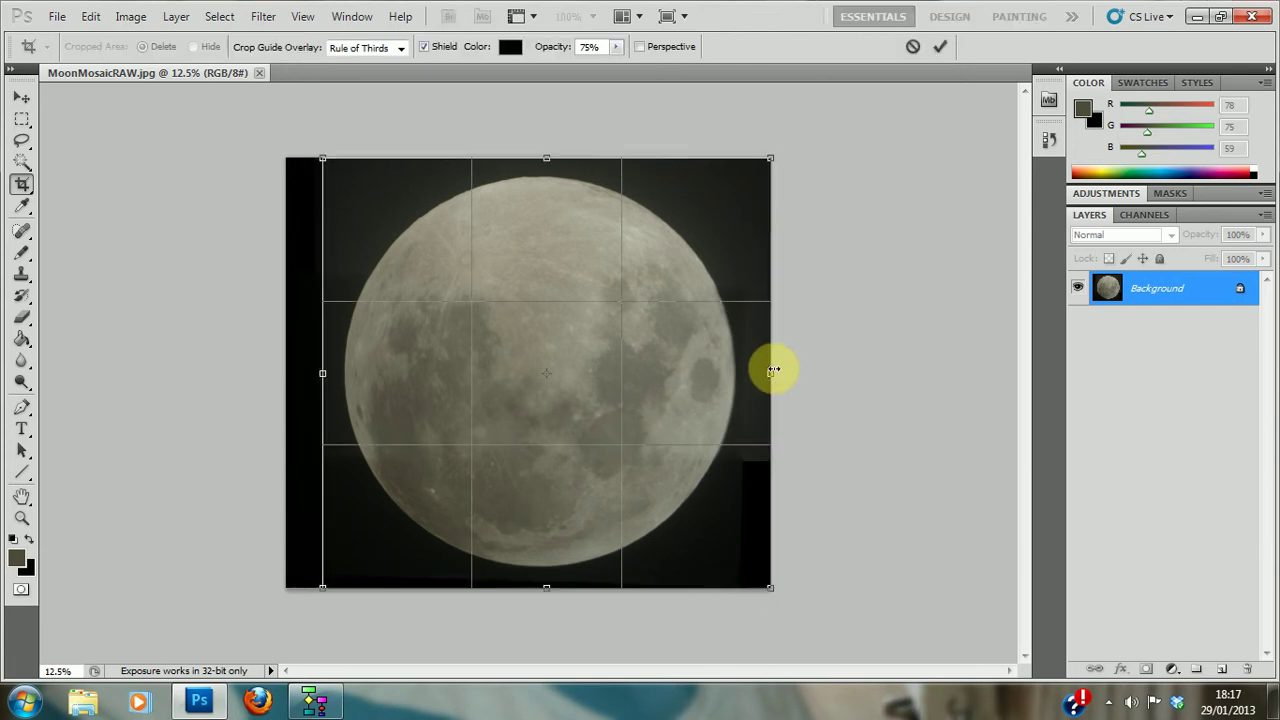
drag(773, 374, 745, 375)
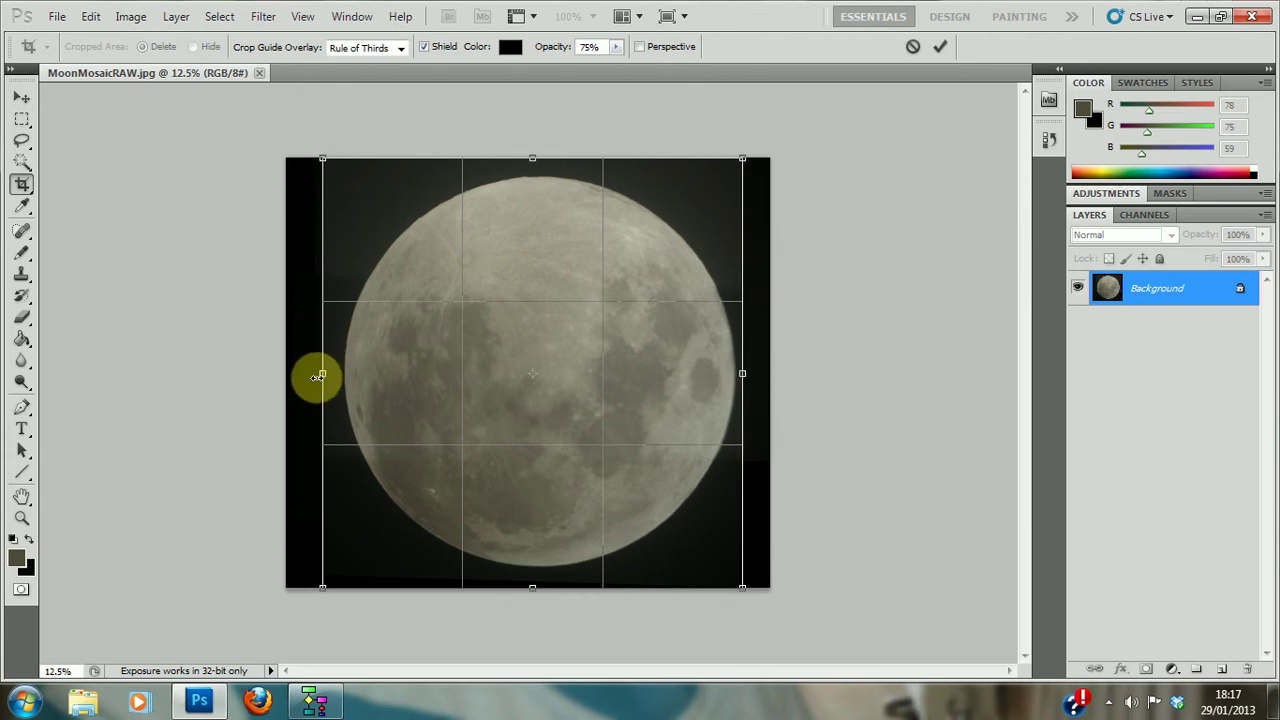
drag(322, 373, 331, 374)
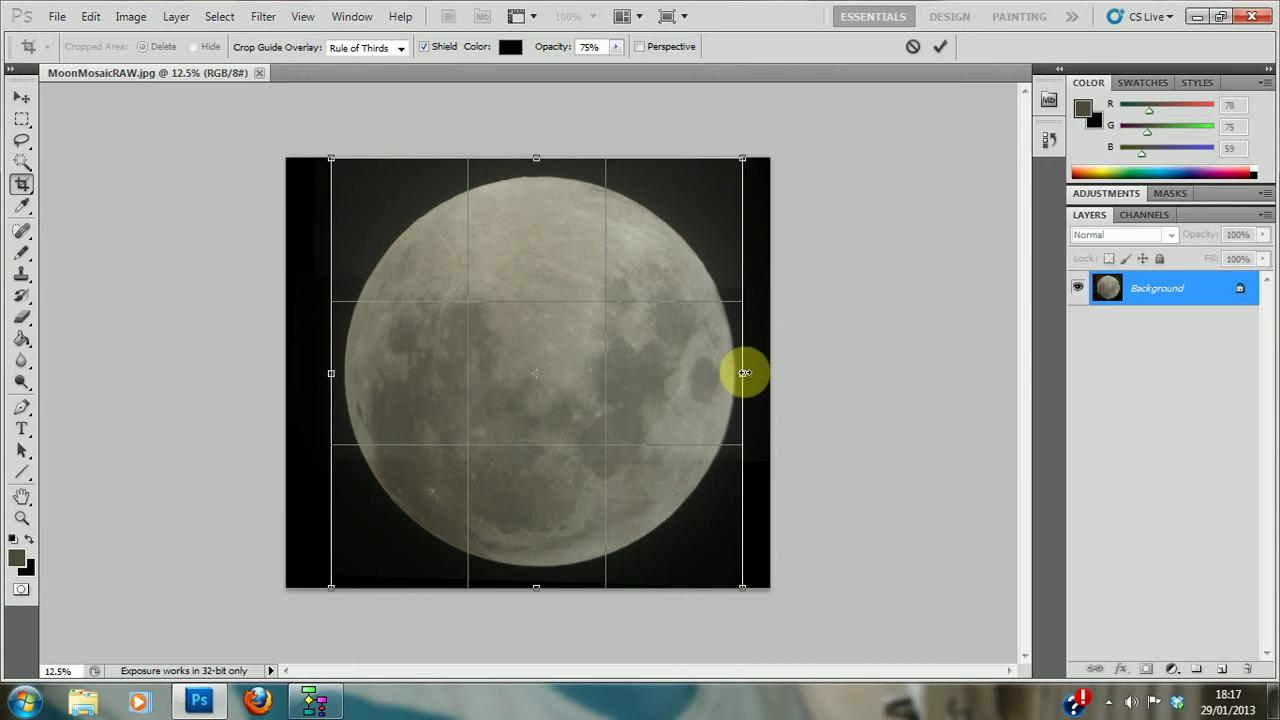
drag(745, 373, 750, 375)
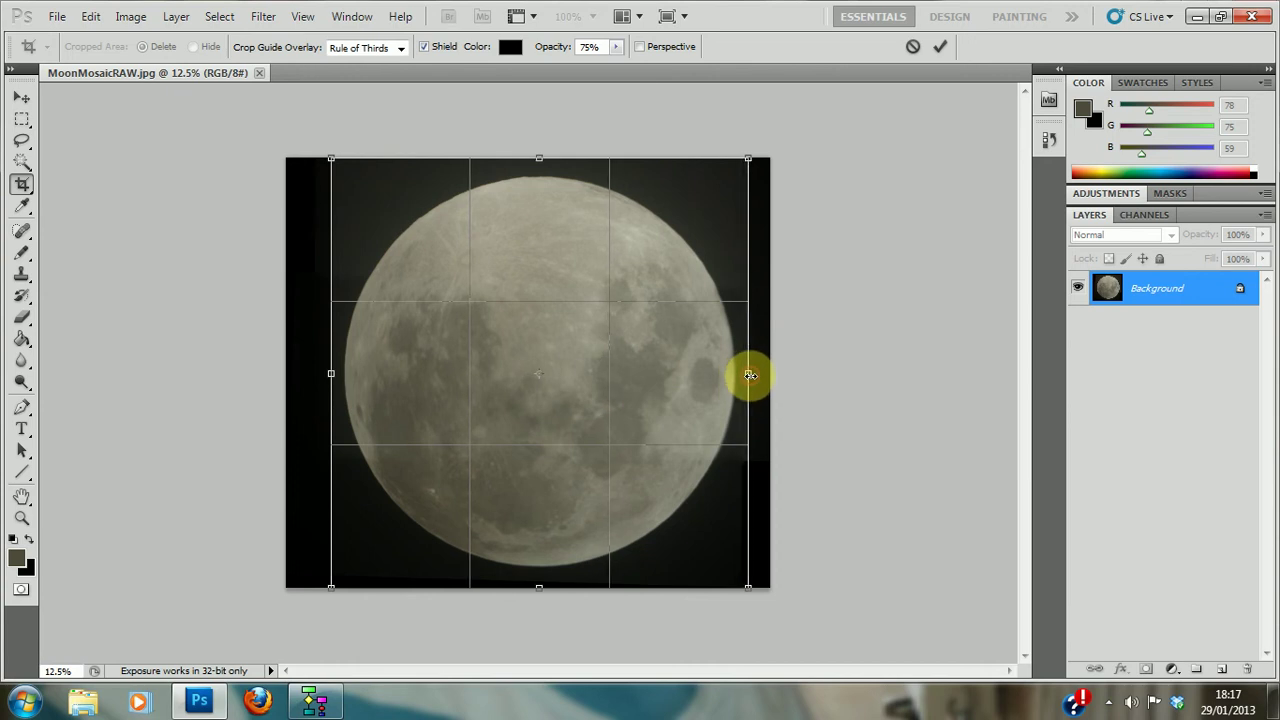
key(Return)
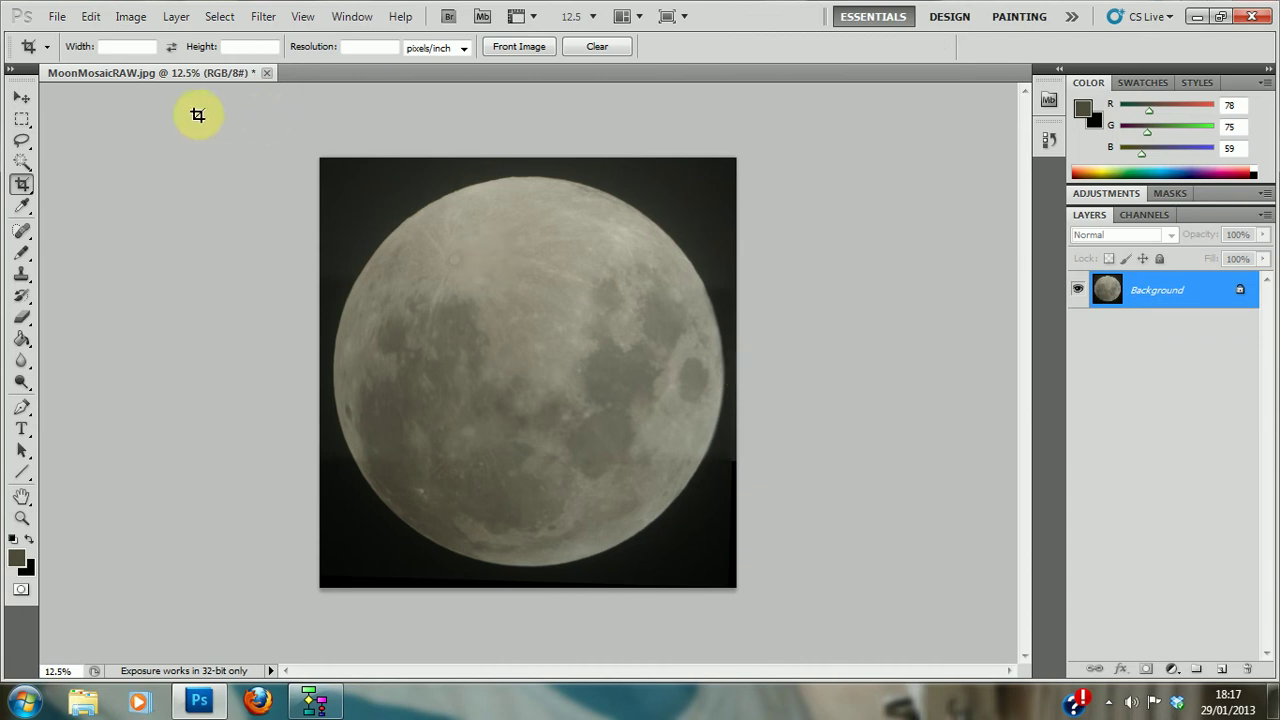
click(21, 97)
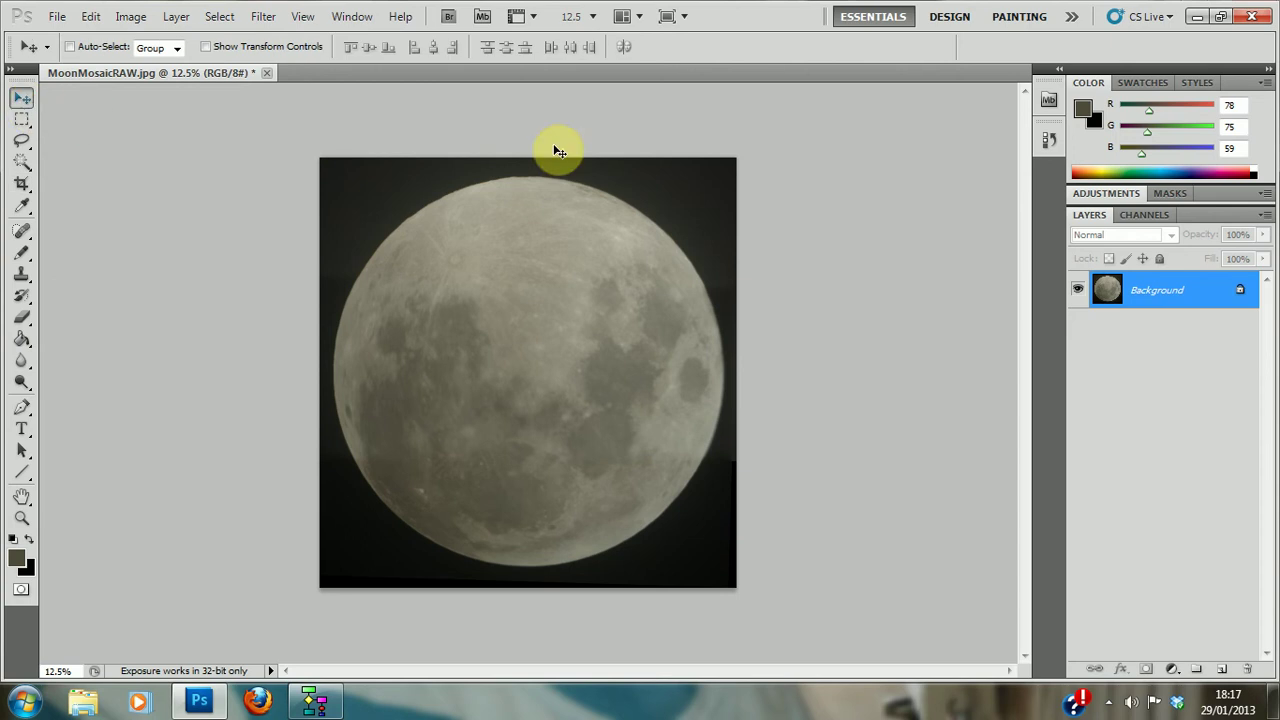
Darken the moon image with a Levels adjustment, setting the RGB midtone input to 0.61.
click(129, 18)
mouse_move(137, 68)
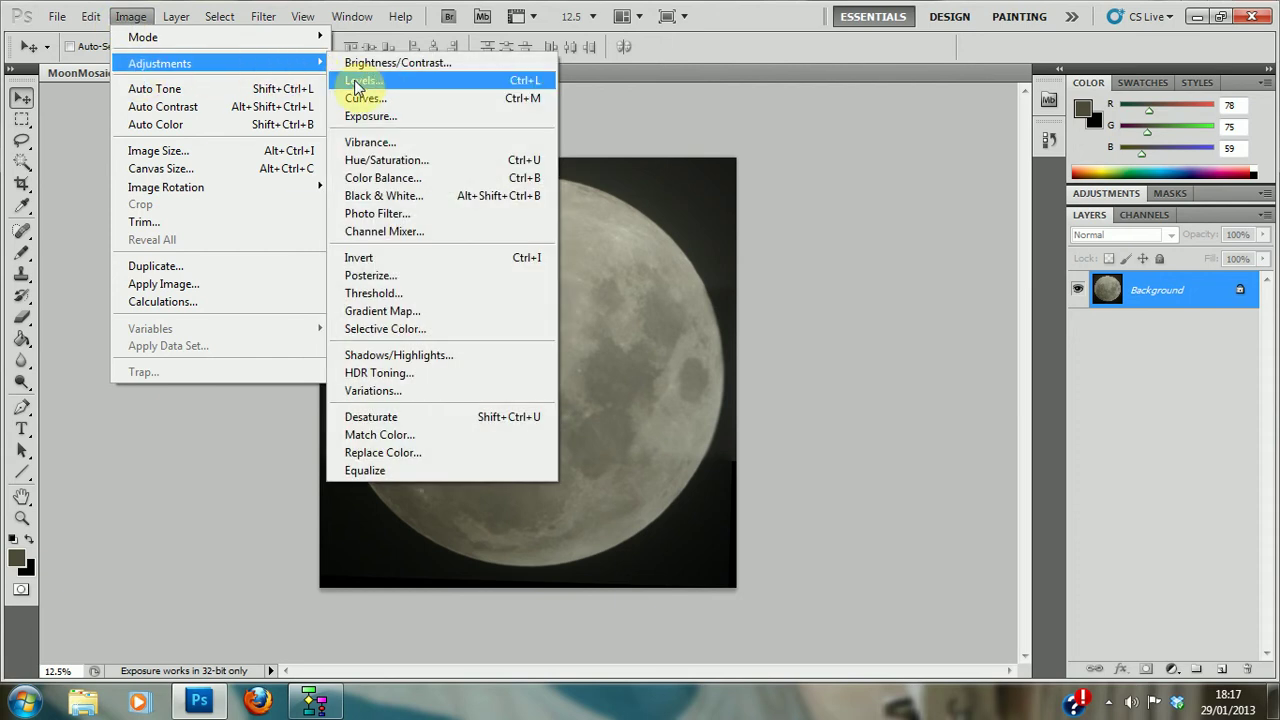
click(396, 84)
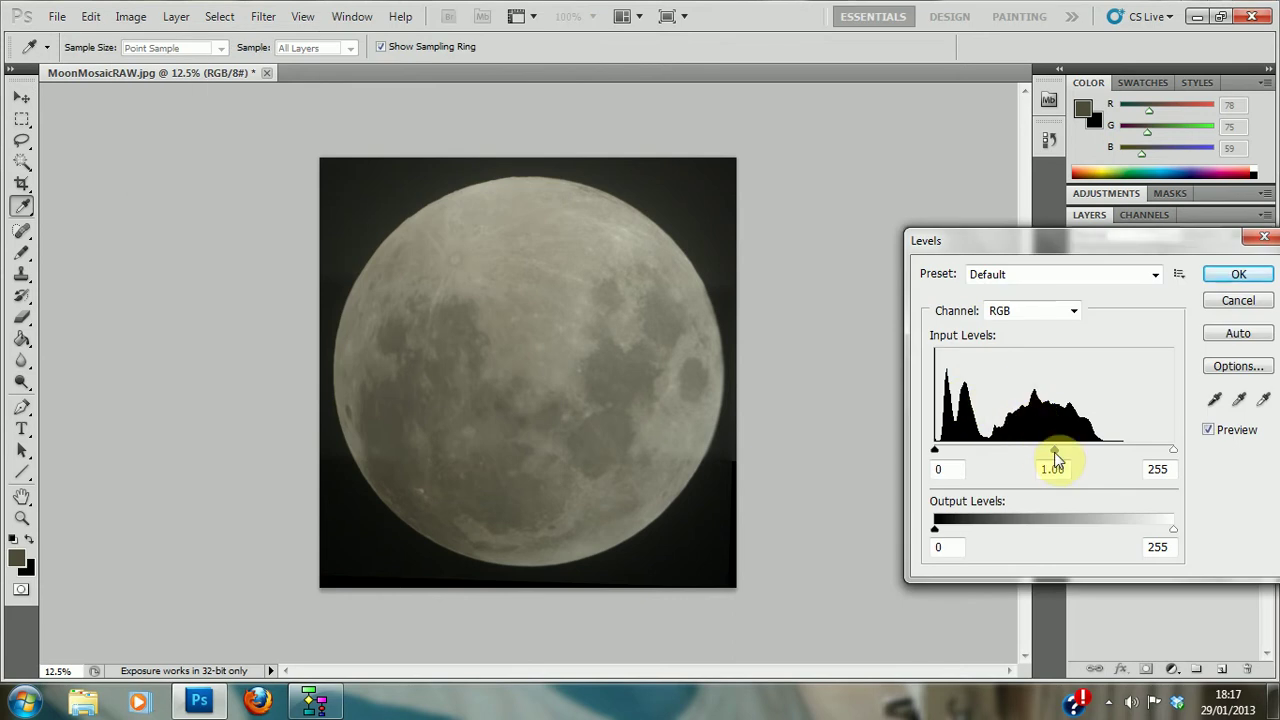
drag(1054, 451, 1087, 459)
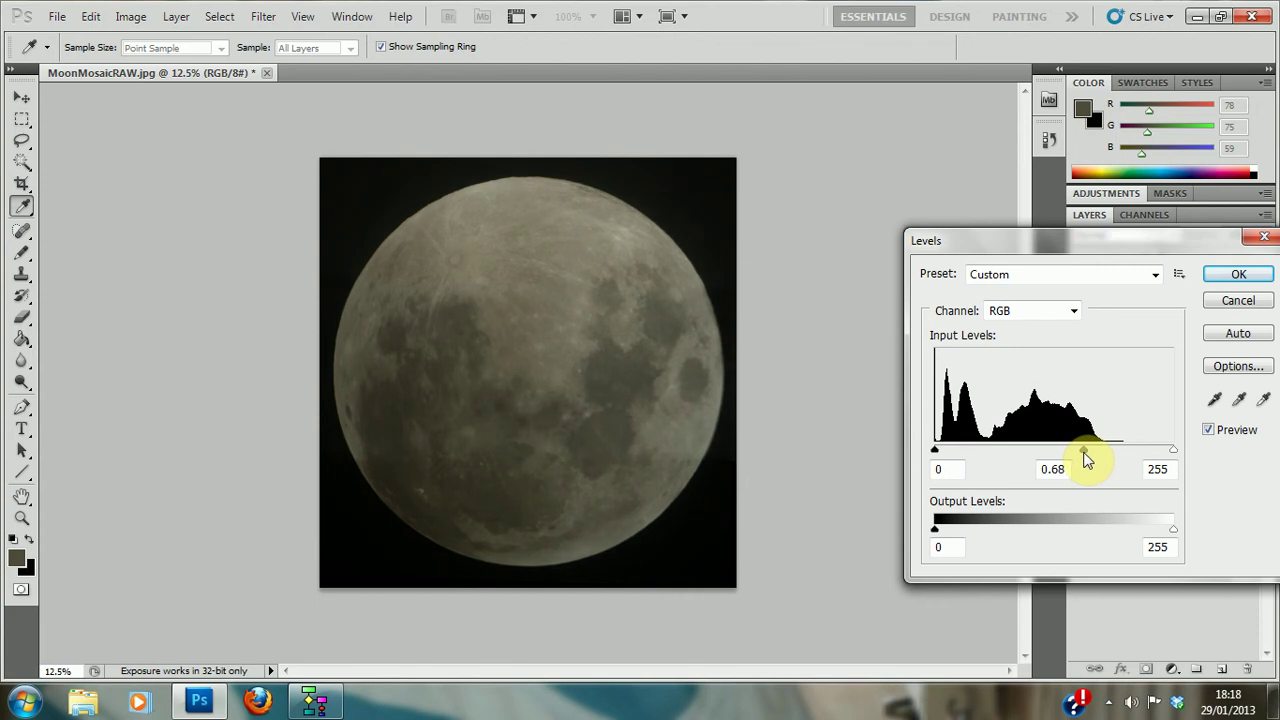
mouse_move(1087, 459)
mouse_down()
mouse_move(989, 458)
mouse_move(1094, 469)
mouse_up()
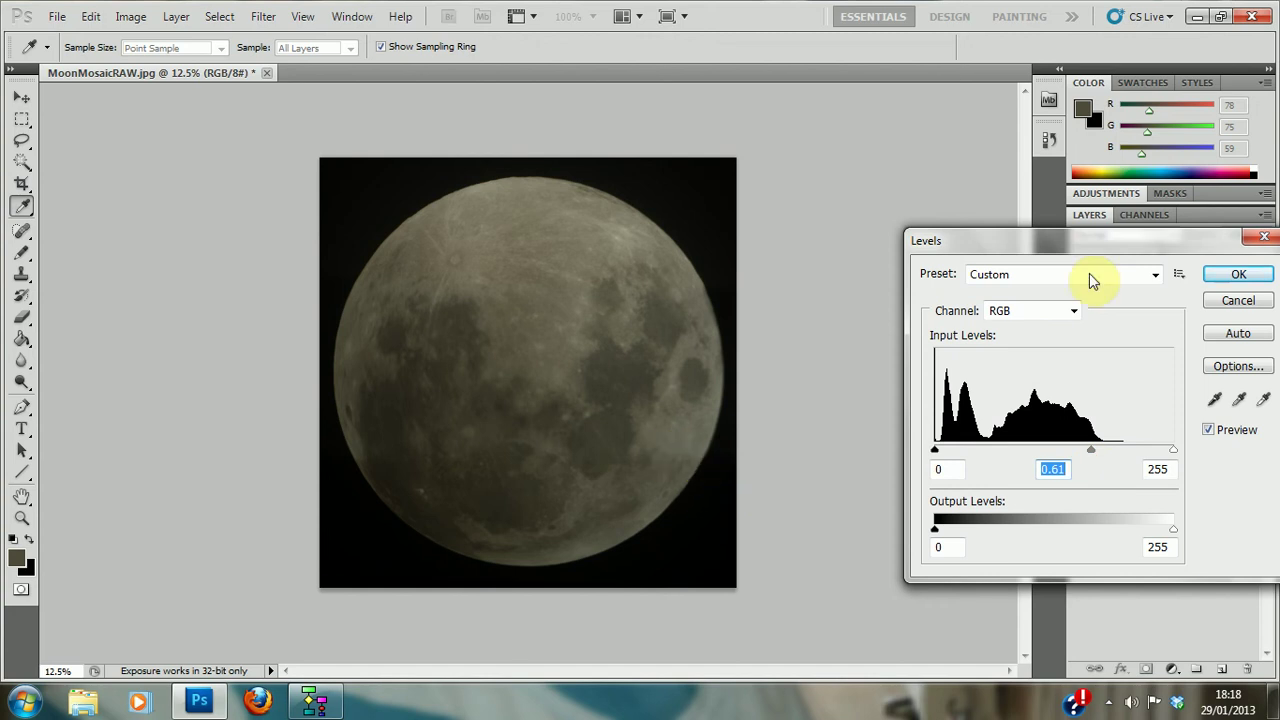
click(1217, 276)
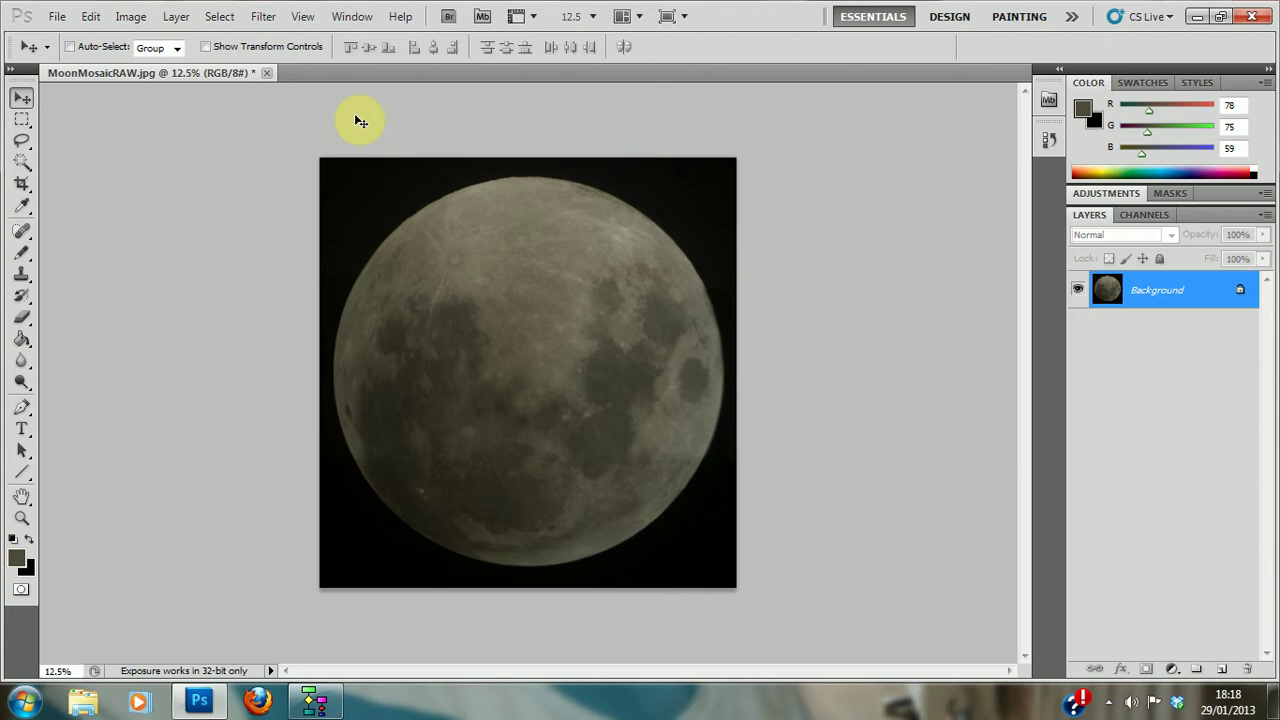
Try Auto Tone on the moon image and undo it.
click(130, 18)
mouse_move(141, 66)
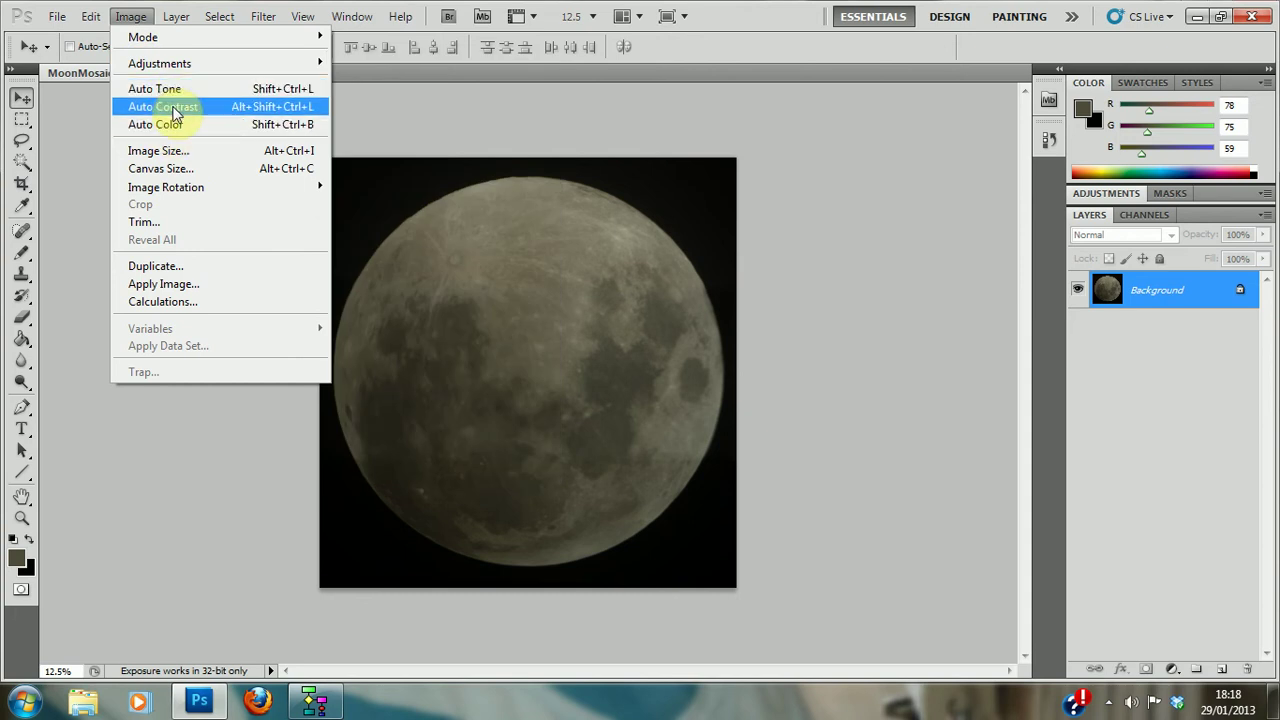
click(175, 89)
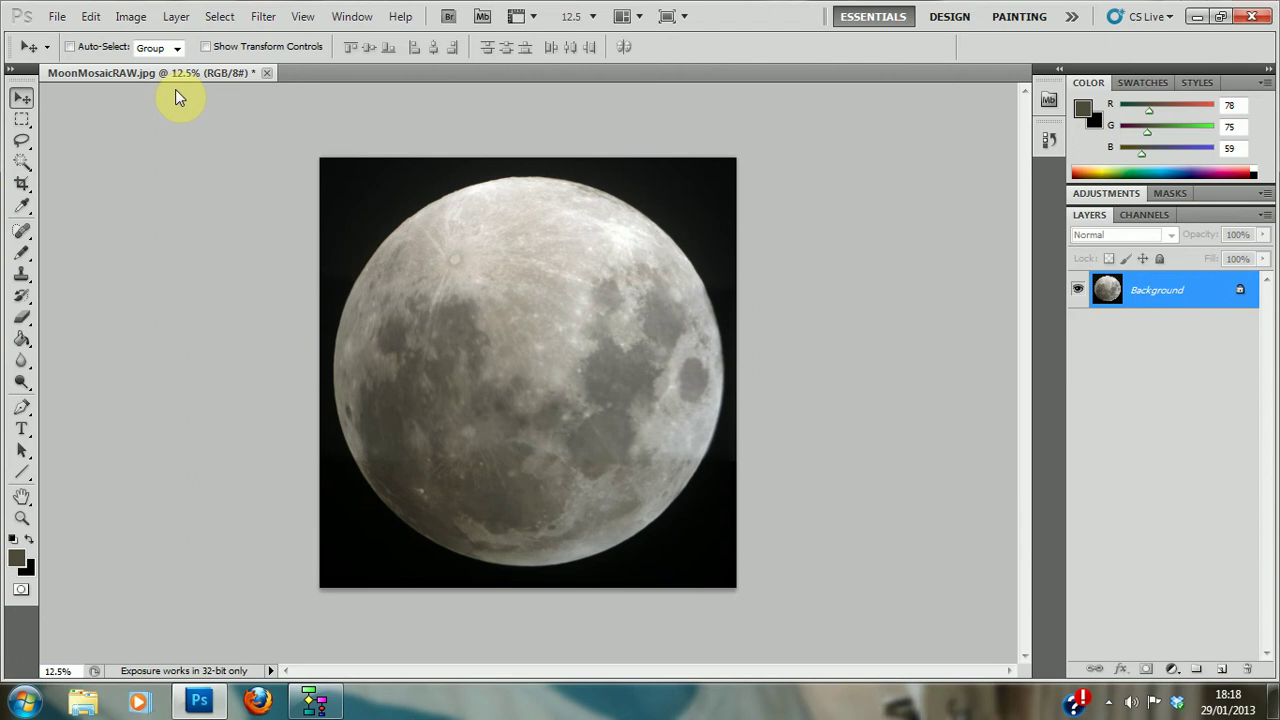
click(90, 16)
click(160, 34)
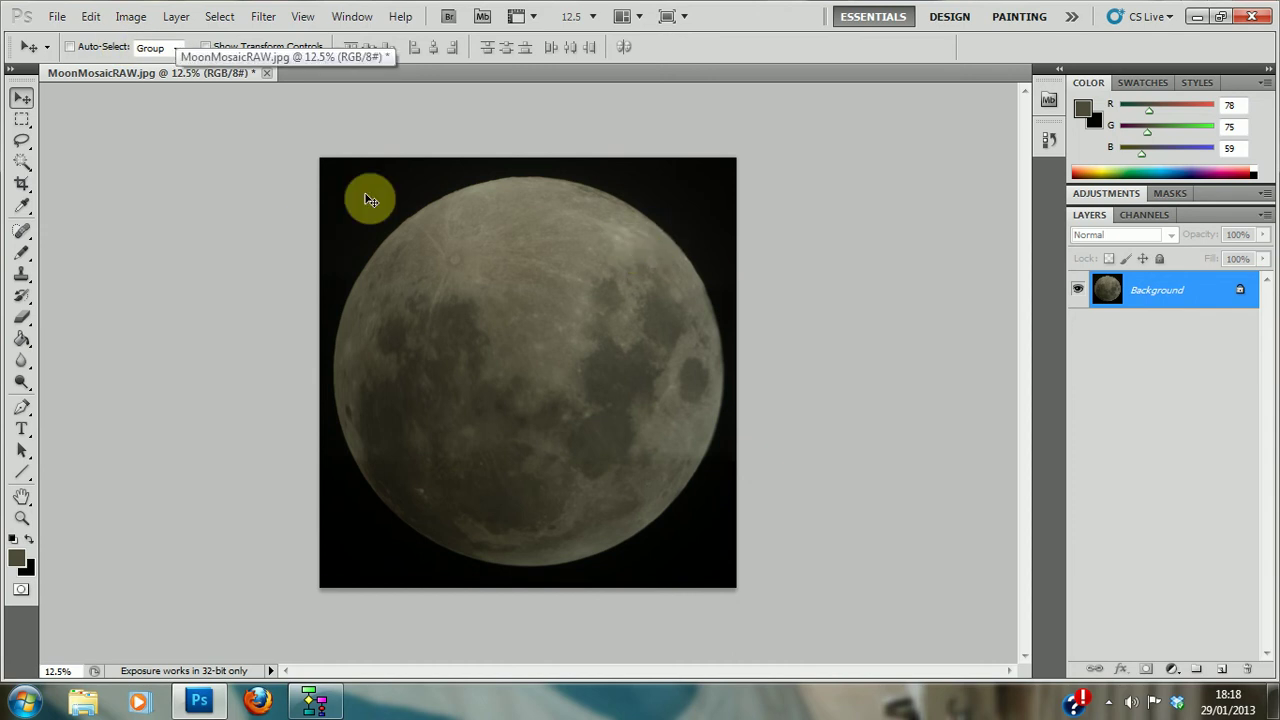
Start a Curves adjustment on the RGB channel, raising the midtones with points at input 101, output 117 and input 157, output 178.
click(128, 17)
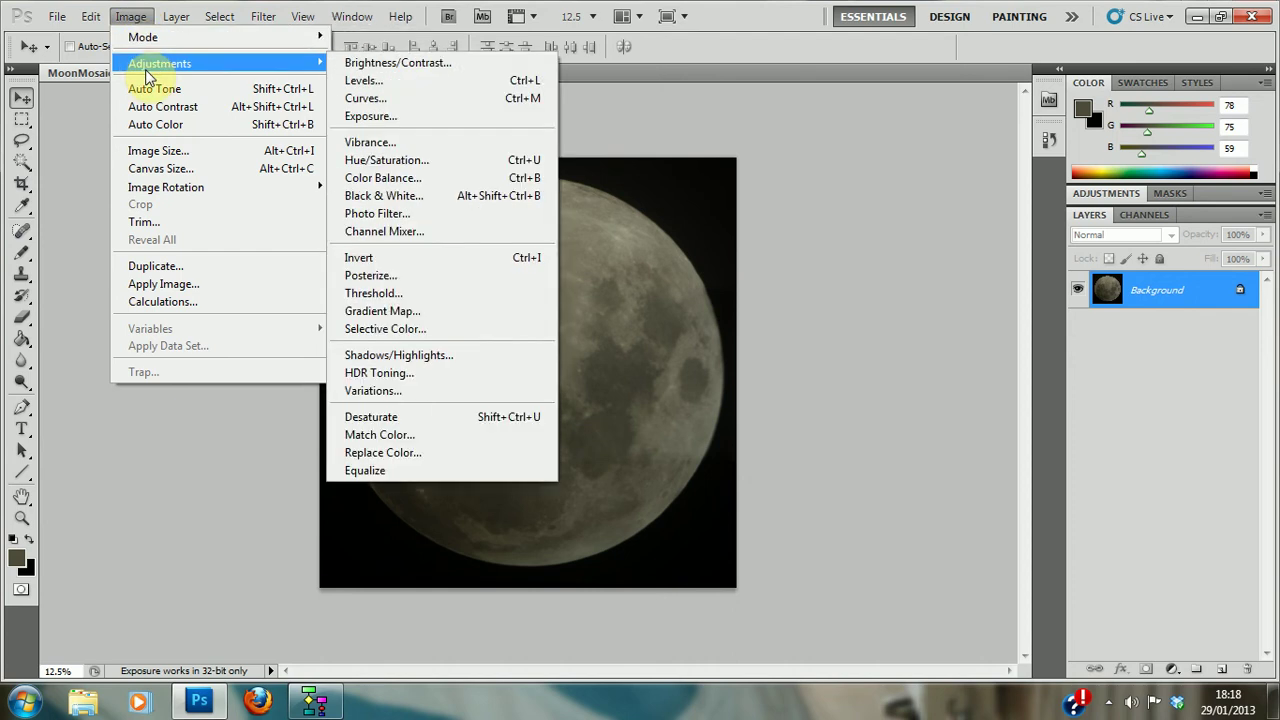
click(362, 98)
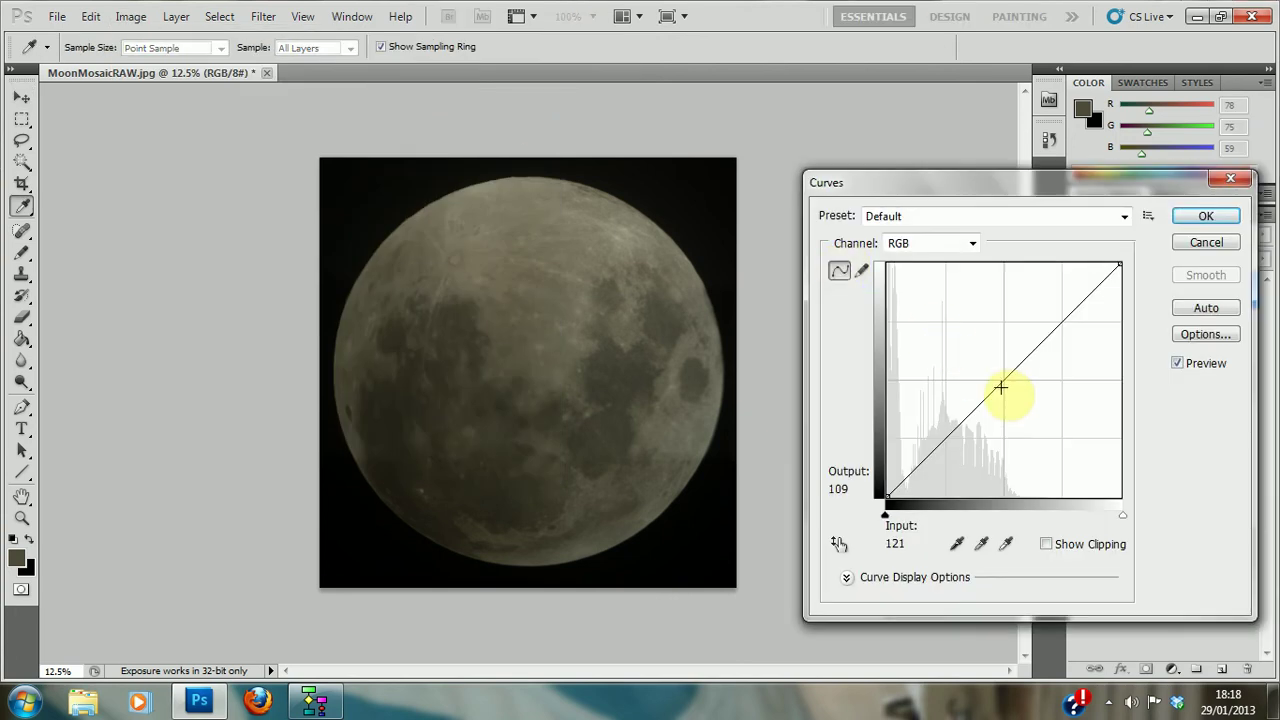
mouse_move(1002, 380)
mouse_down()
mouse_move(1005, 391)
mouse_move(997, 362)
mouse_move(979, 389)
mouse_up()
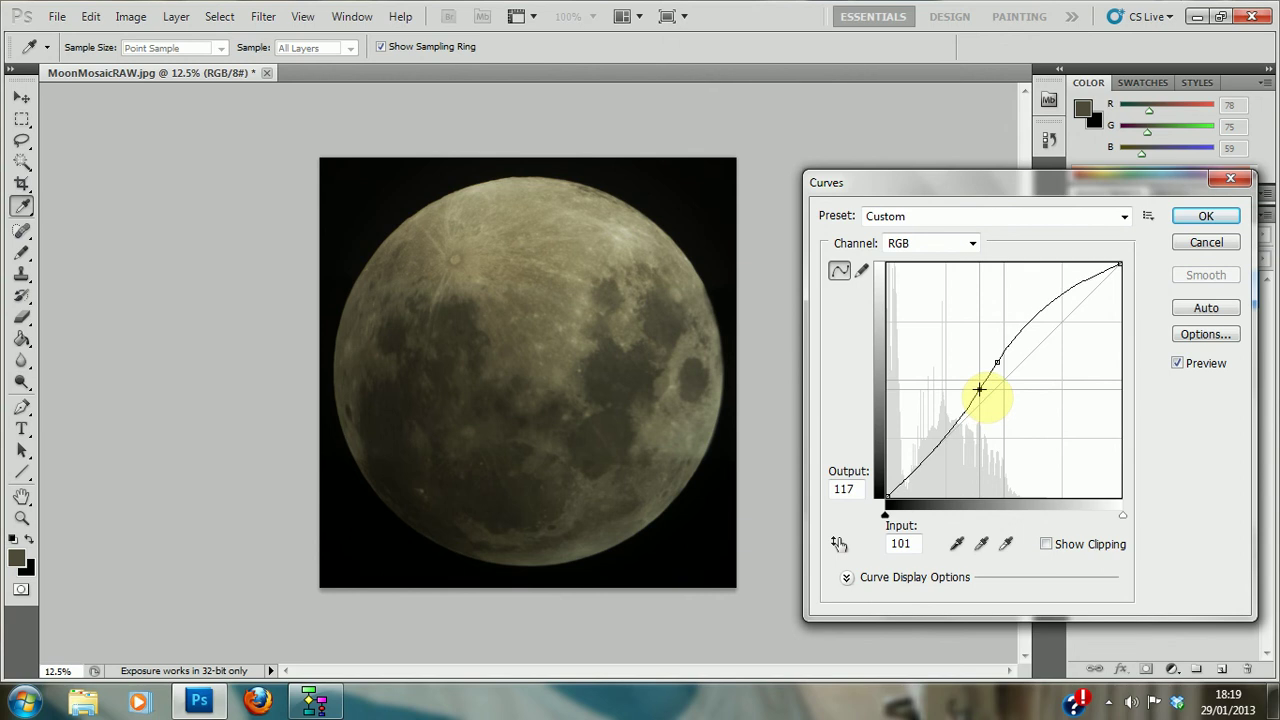
click(1029, 324)
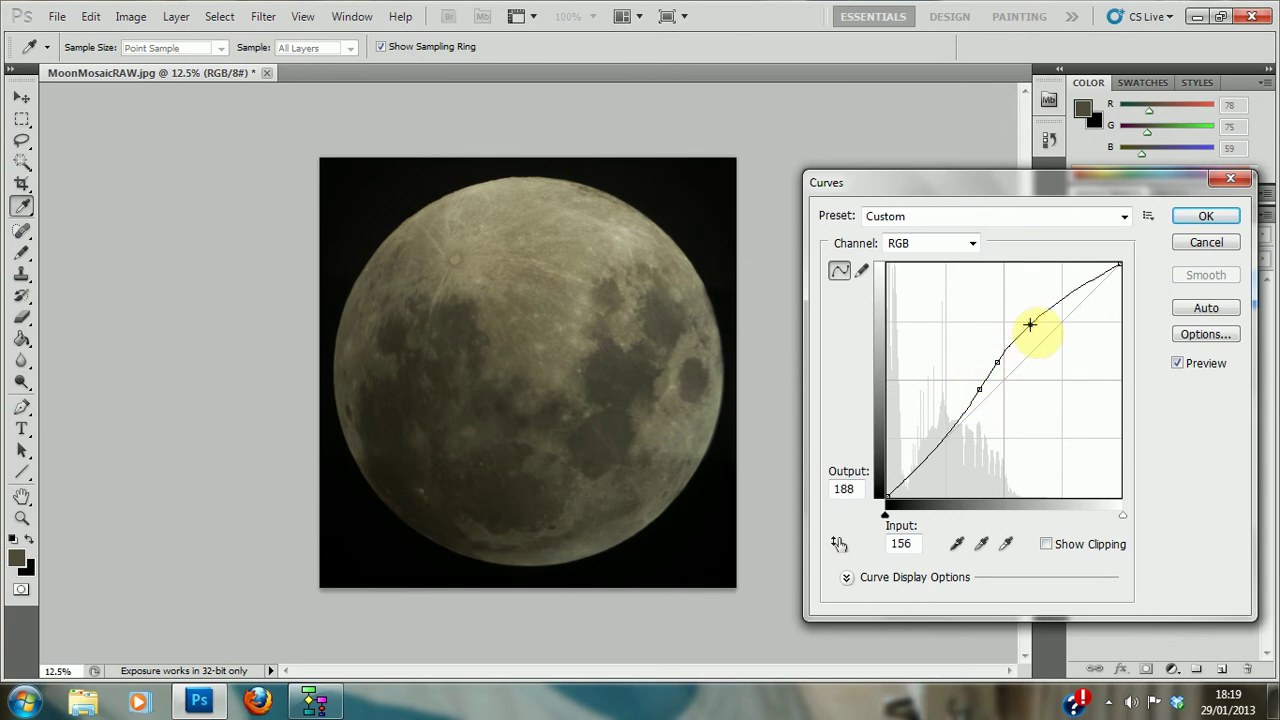
drag(1029, 325, 1031, 334)
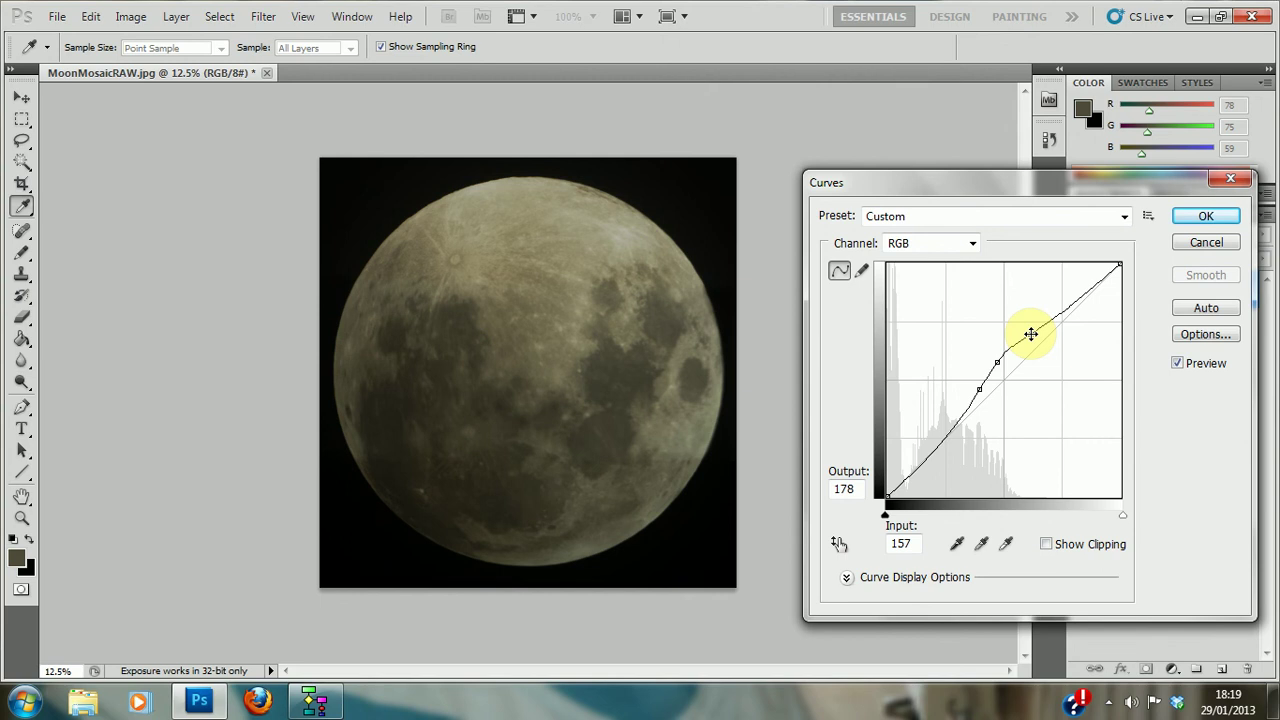
Shape the RGB curve with a shadow point at input 66, output 64 and a highlight point at input 201, output 218, and apply it.
mouse_move(957, 434)
mouse_down()
mouse_move(969, 457)
mouse_move(946, 424)
mouse_move(952, 442)
mouse_up()
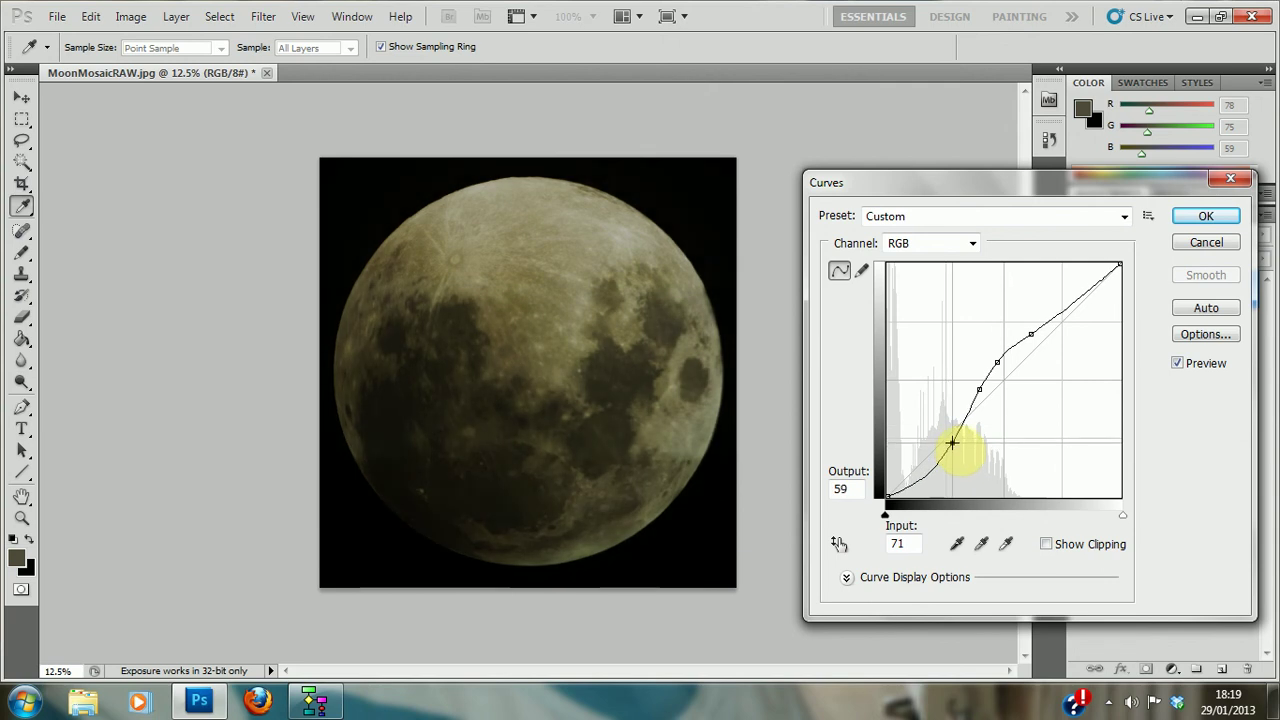
click(1073, 305)
drag(1073, 305, 1070, 297)
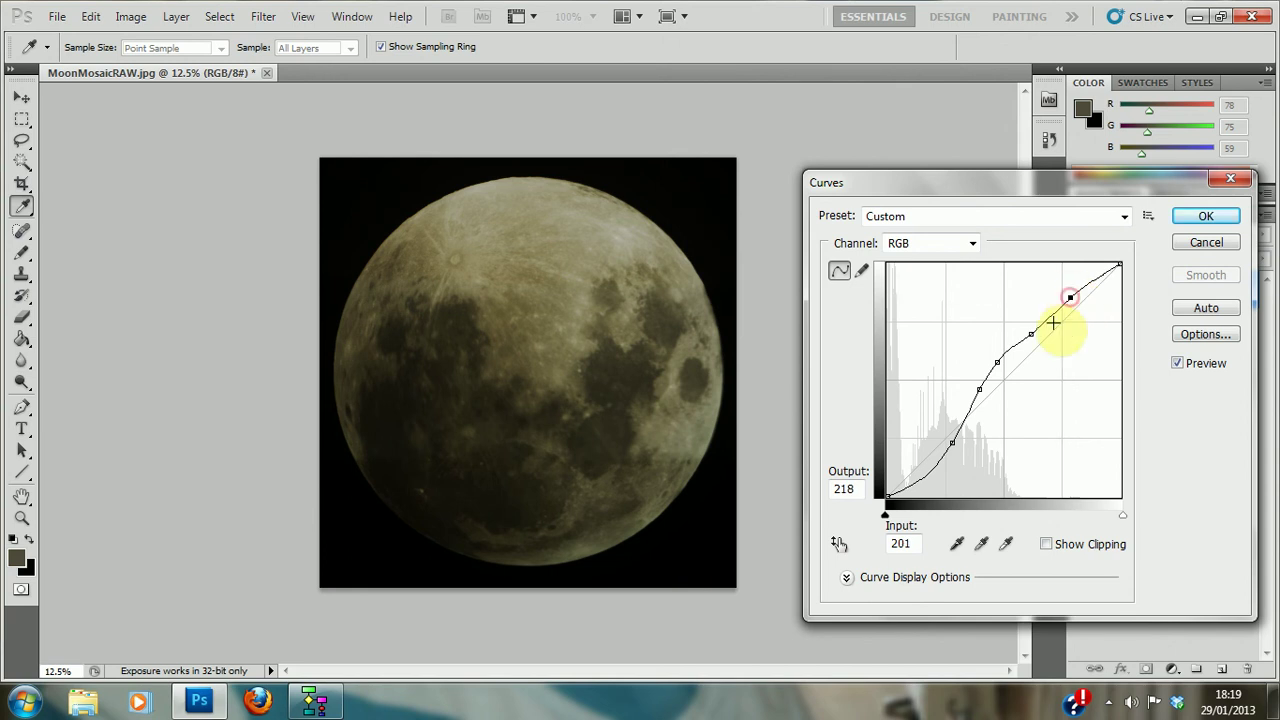
drag(952, 443, 945, 430)
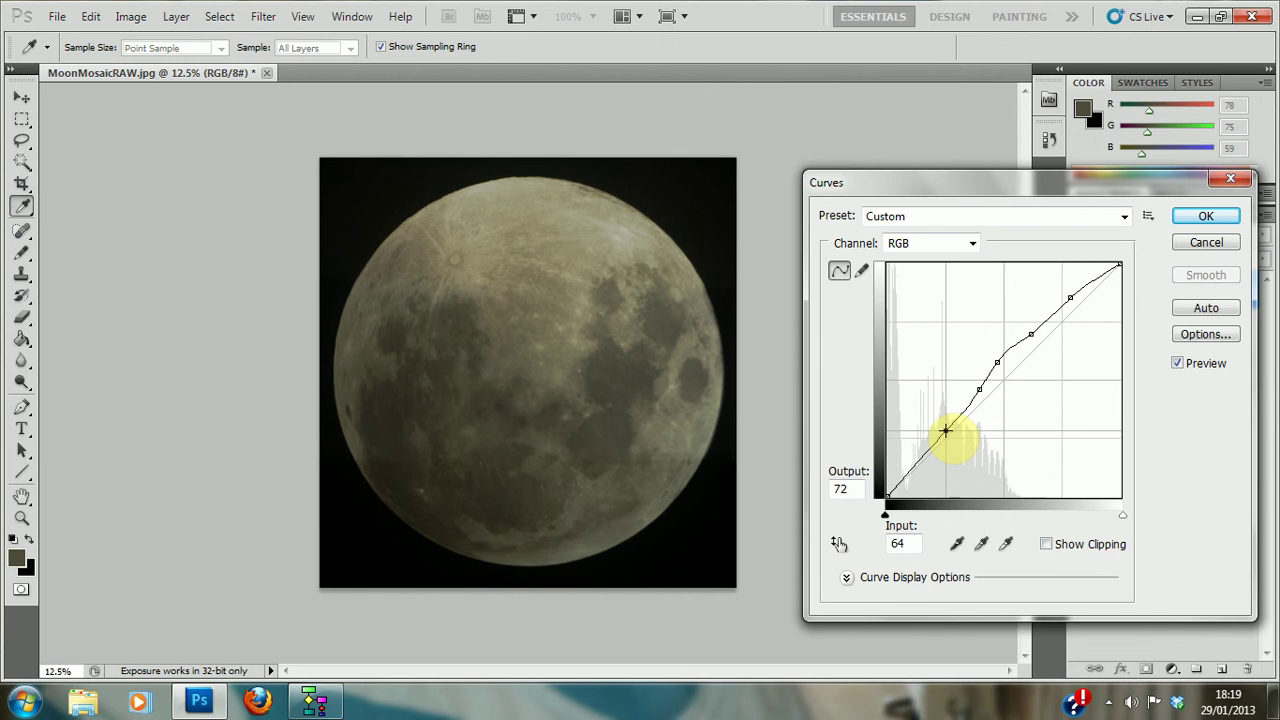
drag(945, 430, 947, 438)
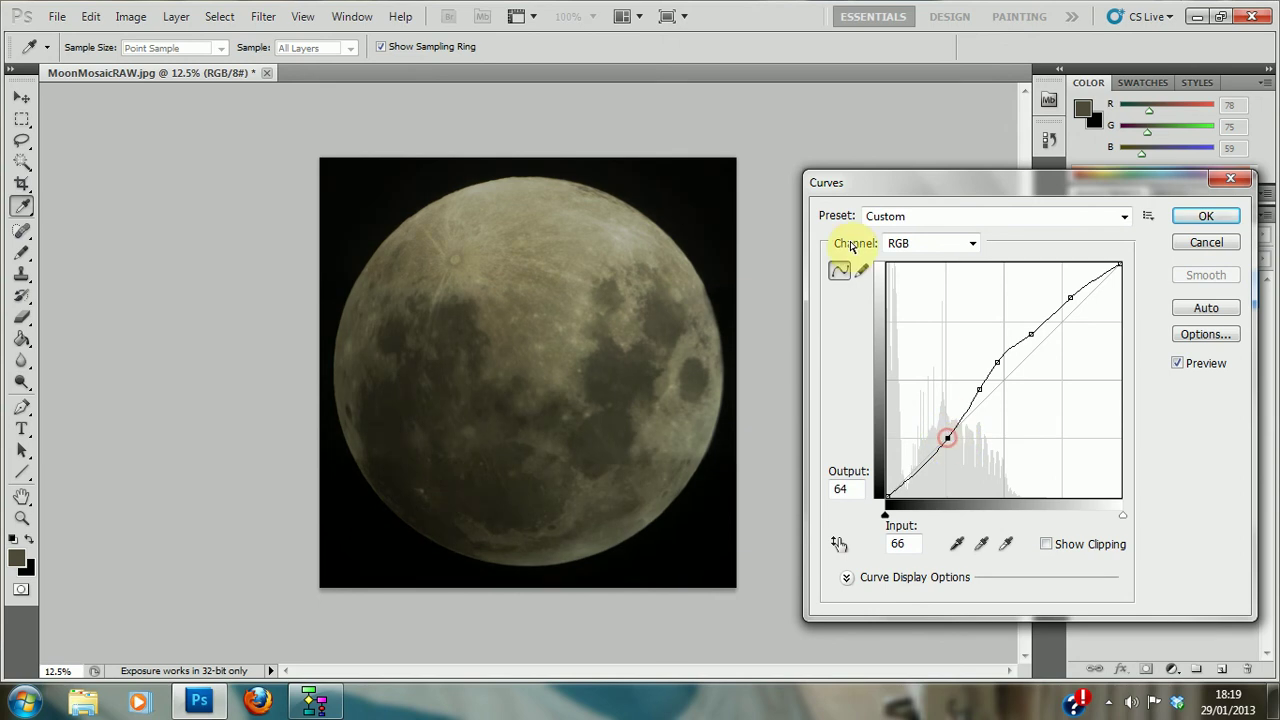
click(1196, 218)
key(v)
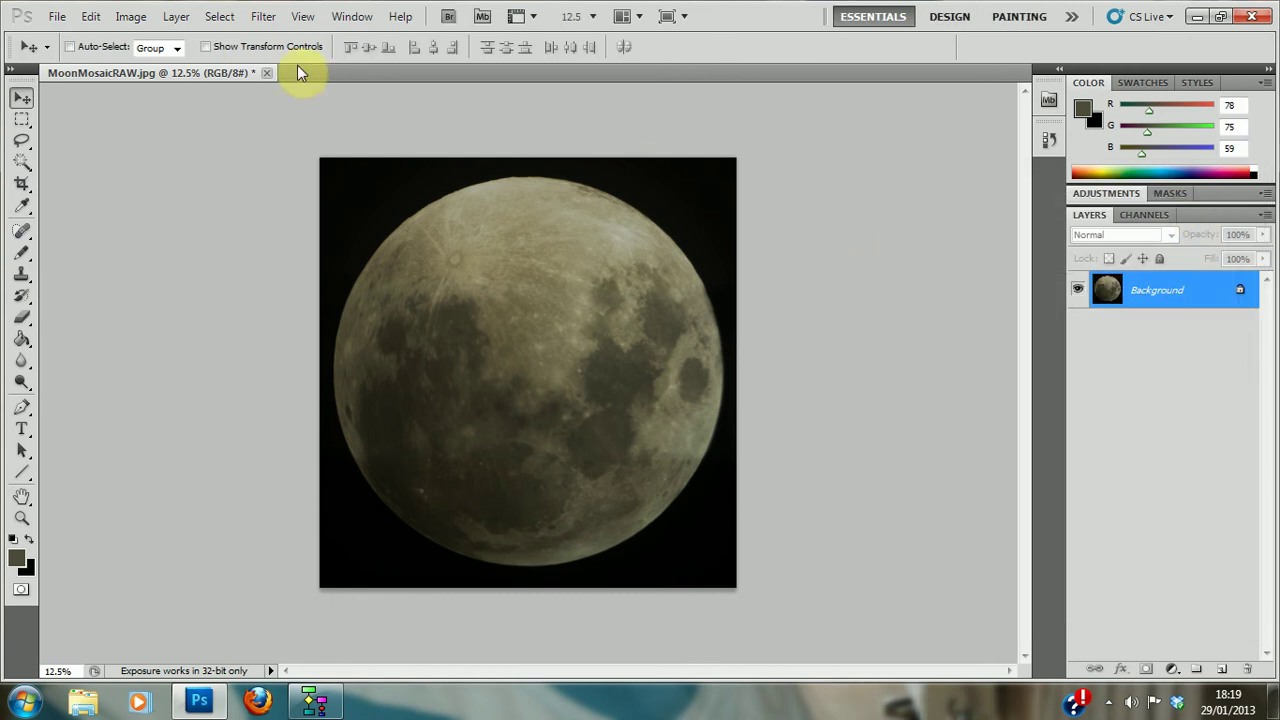
Apply a Brightness/Contrast adjustment to the moon image with brightness -15 and contrast 34.
click(118, 18)
mouse_move(146, 64)
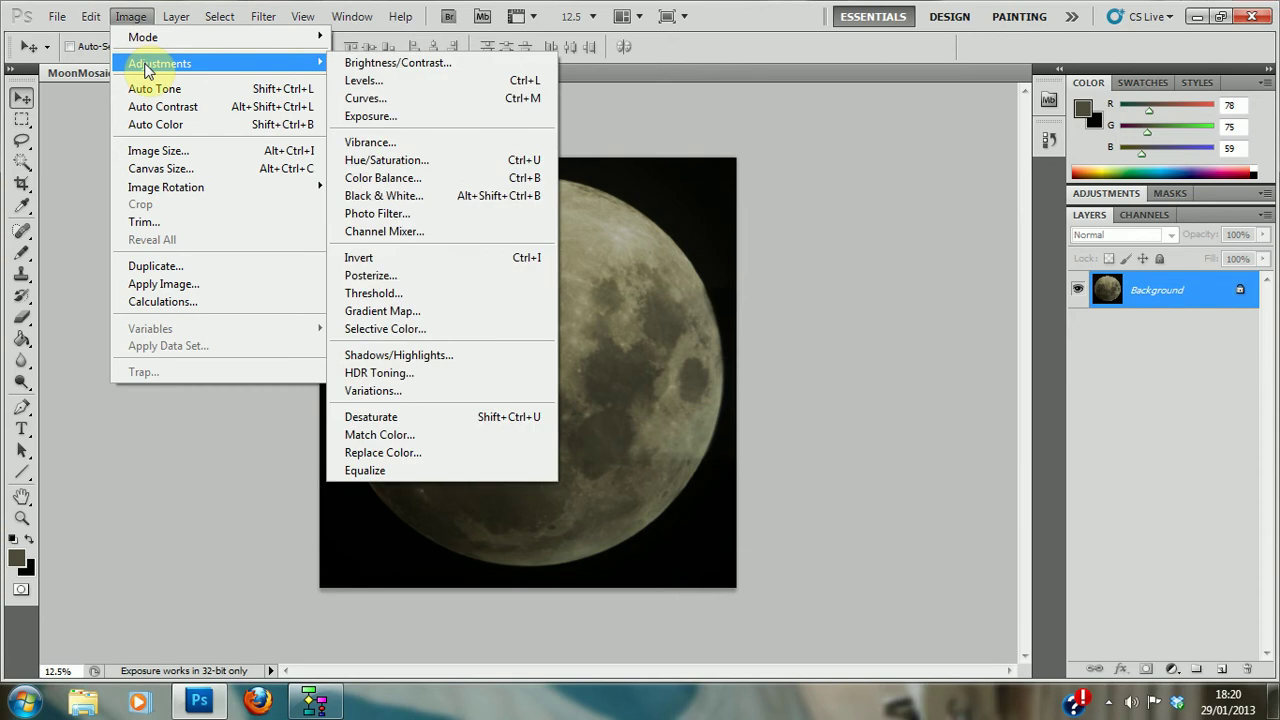
click(376, 63)
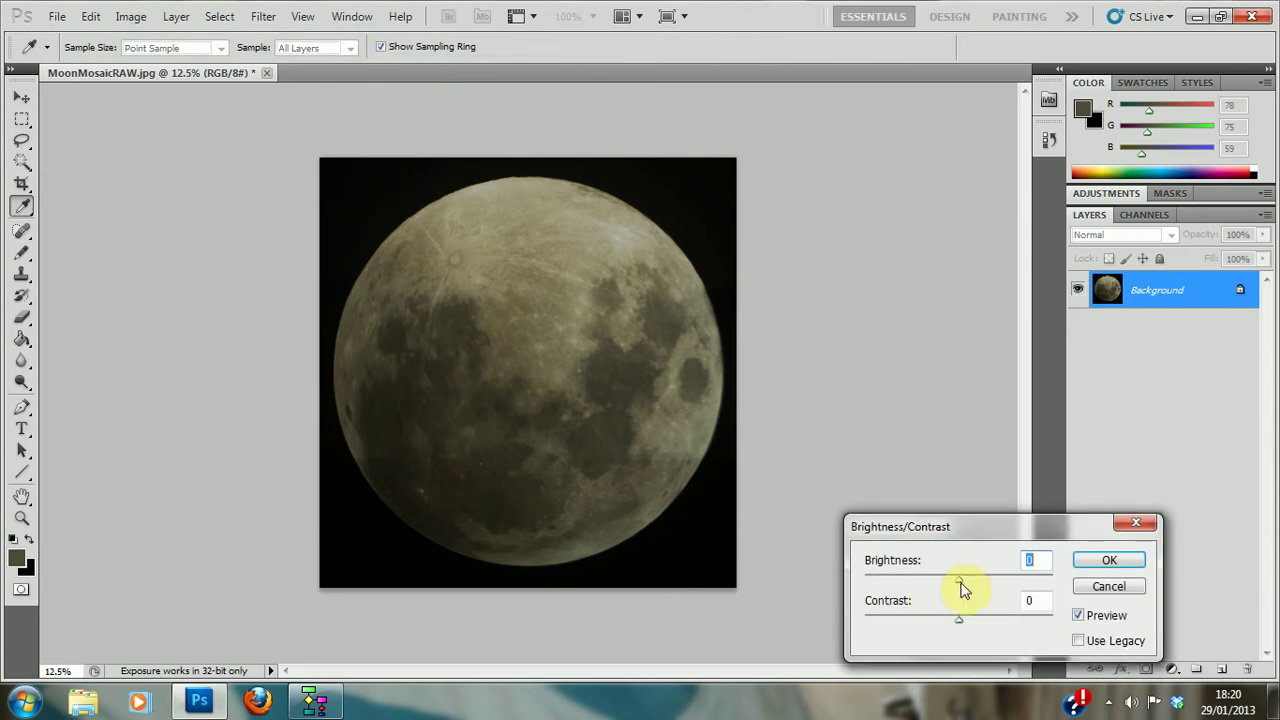
drag(958, 579, 991, 619)
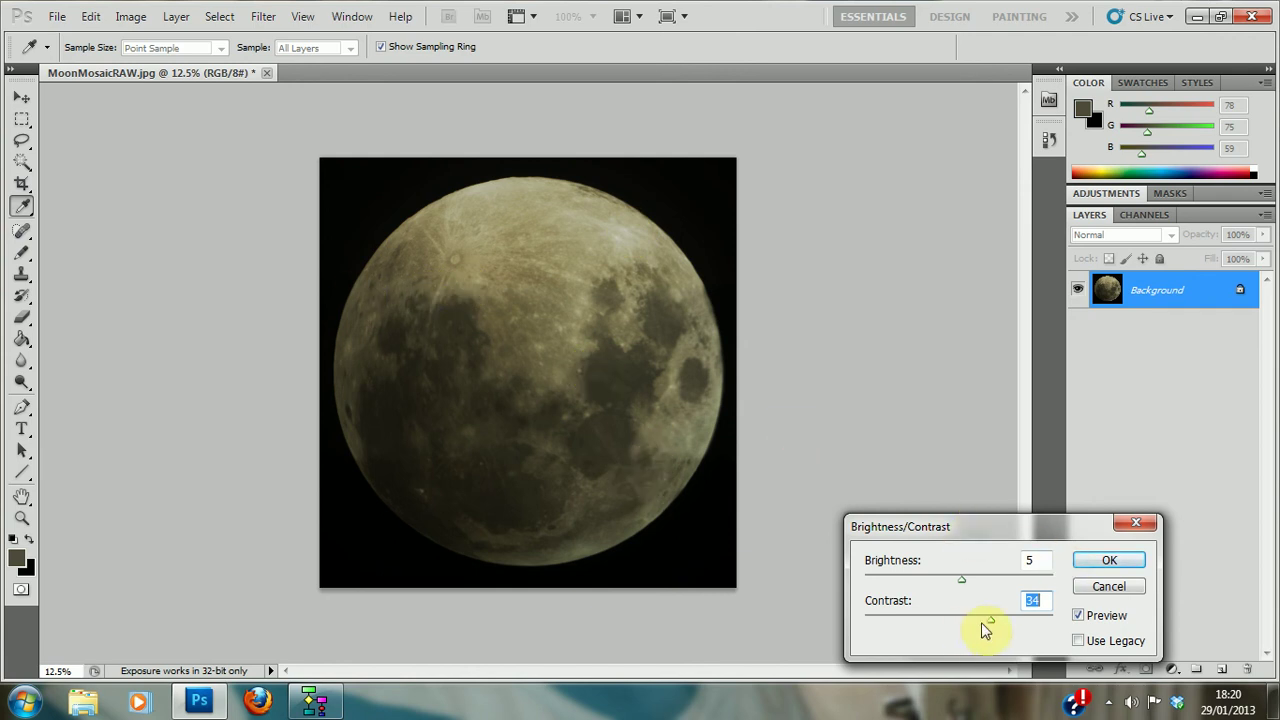
drag(963, 579, 980, 590)
drag(986, 592, 953, 593)
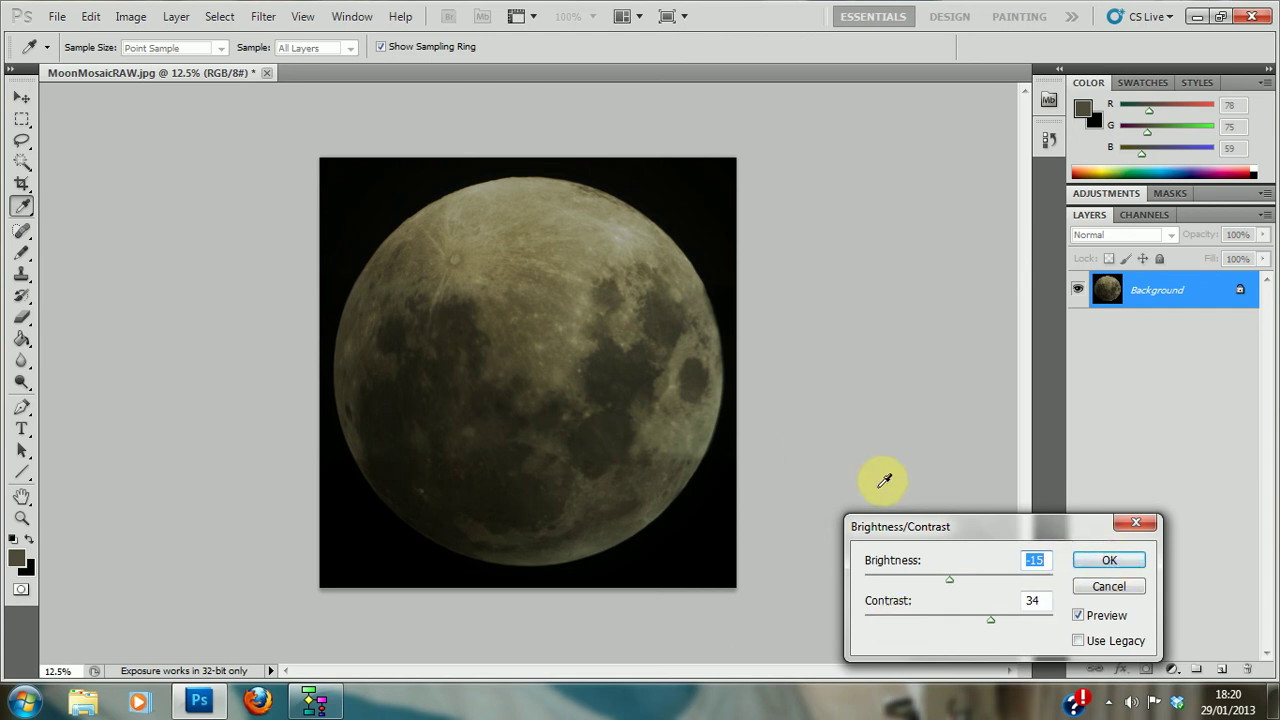
click(1106, 560)
key(v)
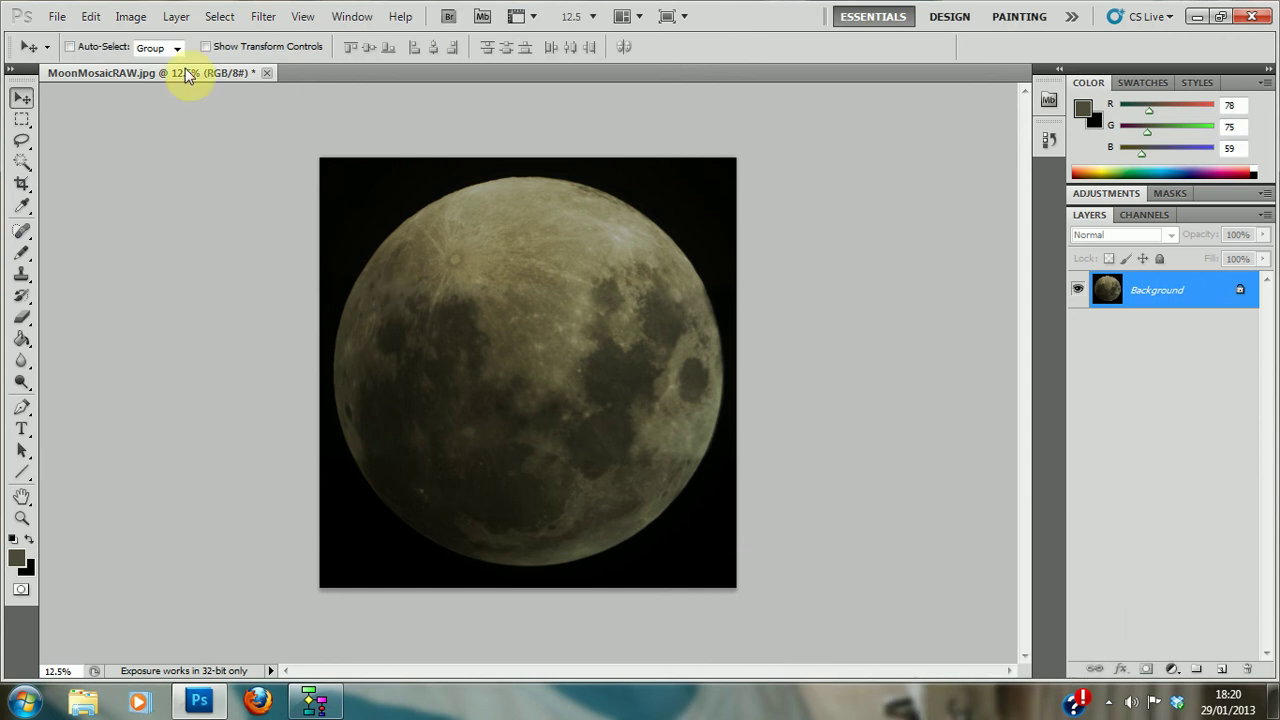
Apply a second RGB Curves adjustment, with points at input 65, output 97 and input 121, output 148, plus a raised highlight point.
click(130, 17)
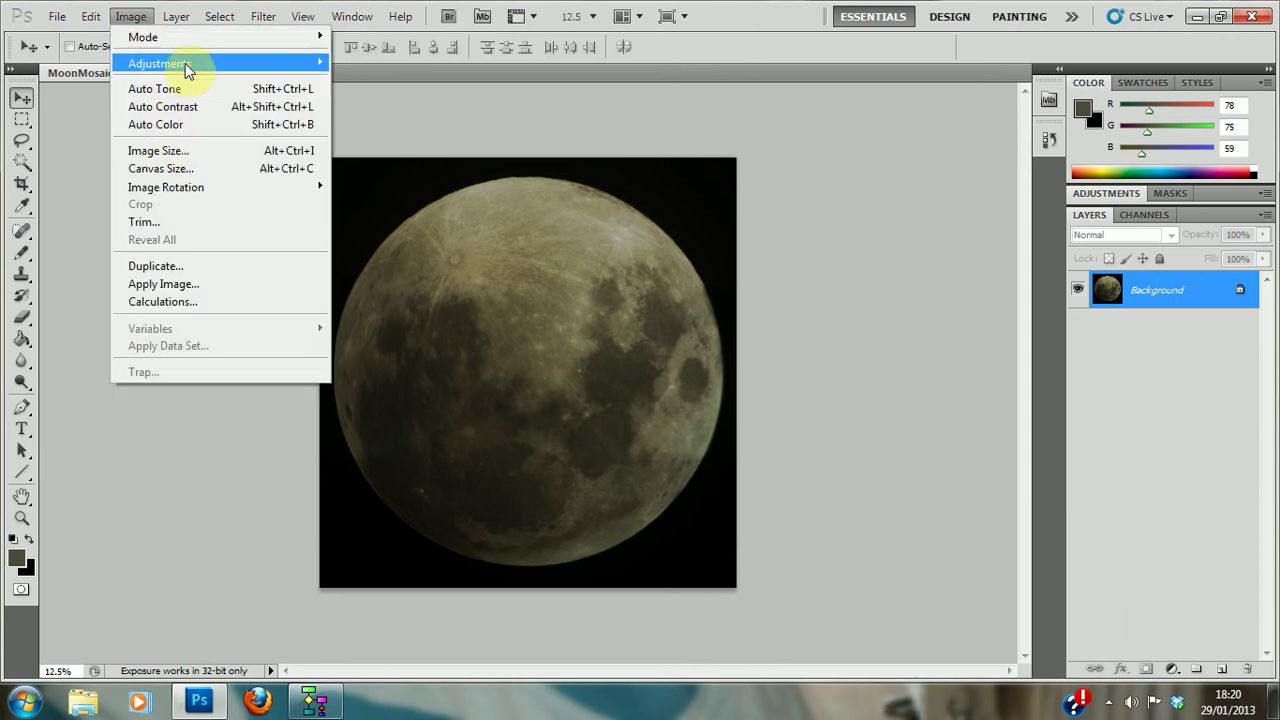
mouse_move(185, 63)
click(362, 97)
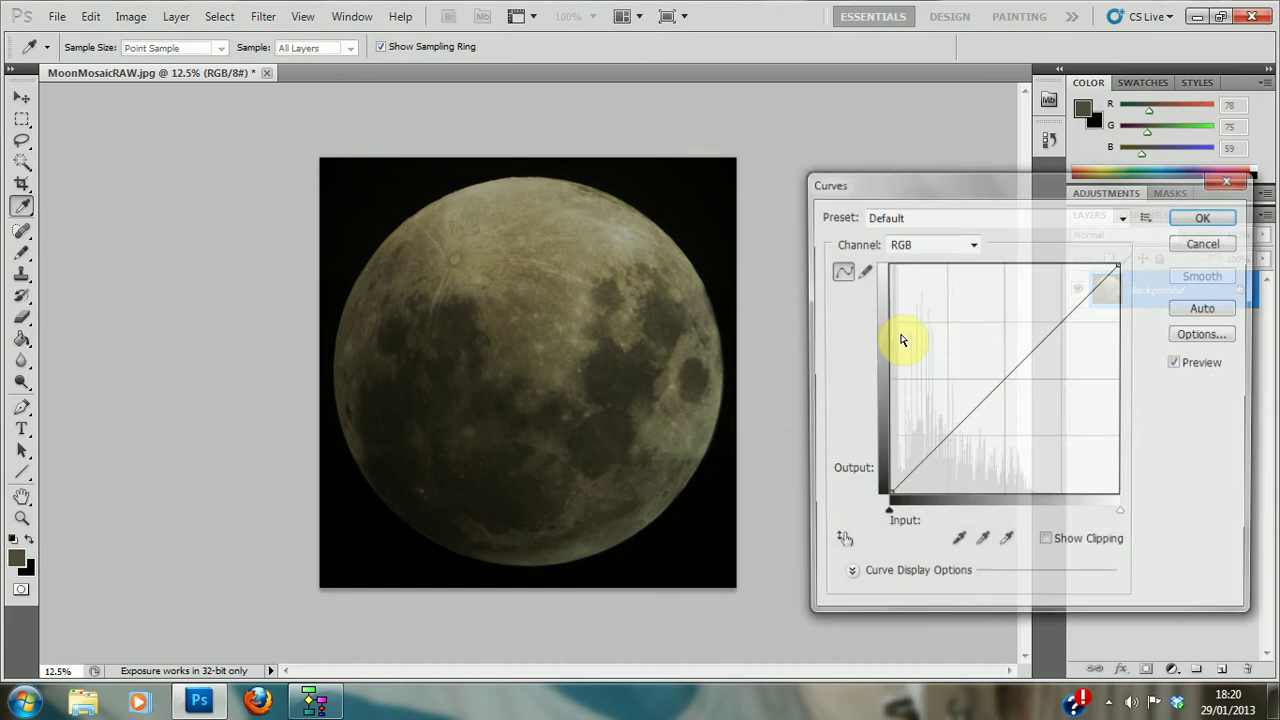
drag(1006, 377, 987, 341)
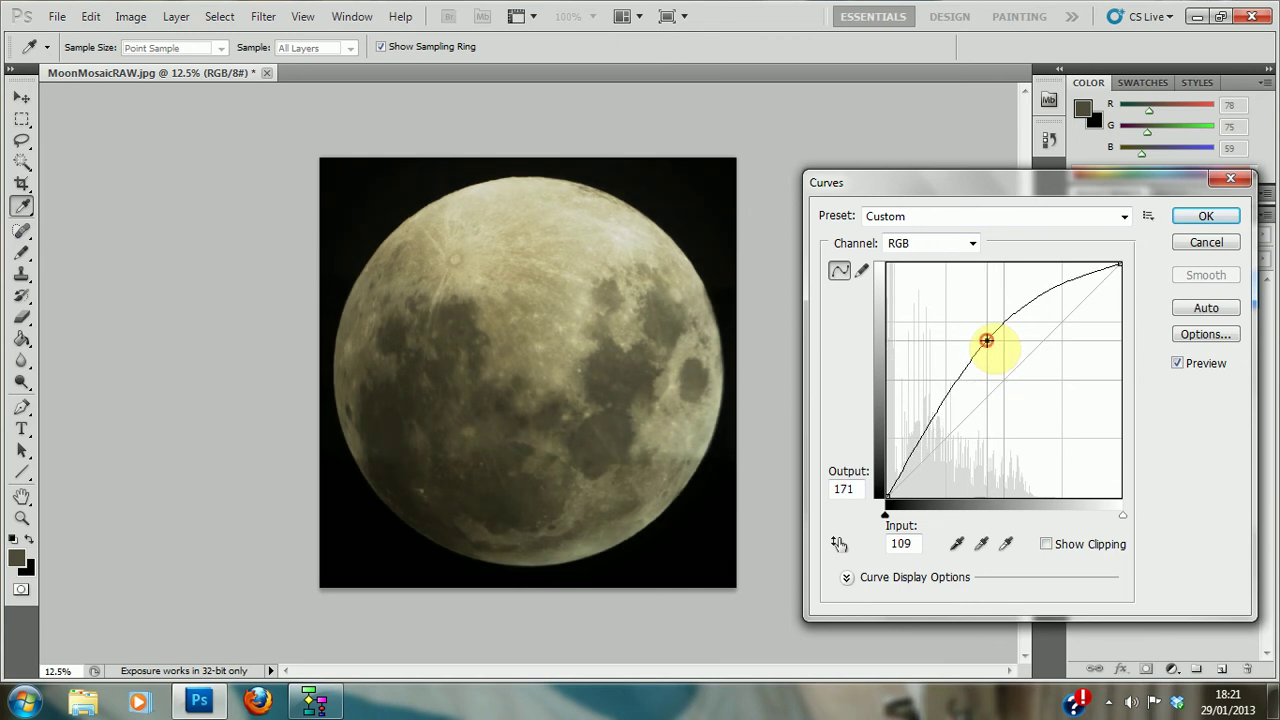
mouse_move(1044, 297)
mouse_down()
mouse_move(1049, 328)
mouse_move(1037, 300)
mouse_up()
mouse_move(941, 398)
mouse_down()
mouse_move(946, 424)
mouse_move(946, 408)
mouse_up()
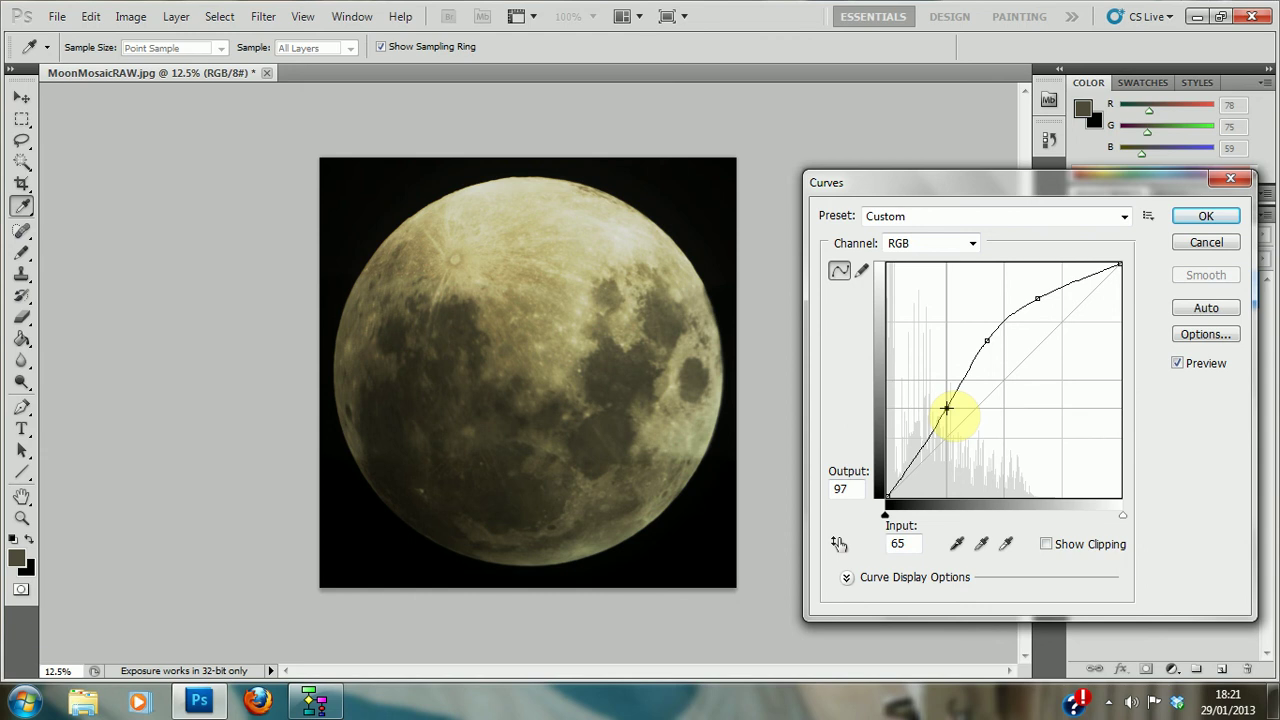
drag(986, 341, 997, 361)
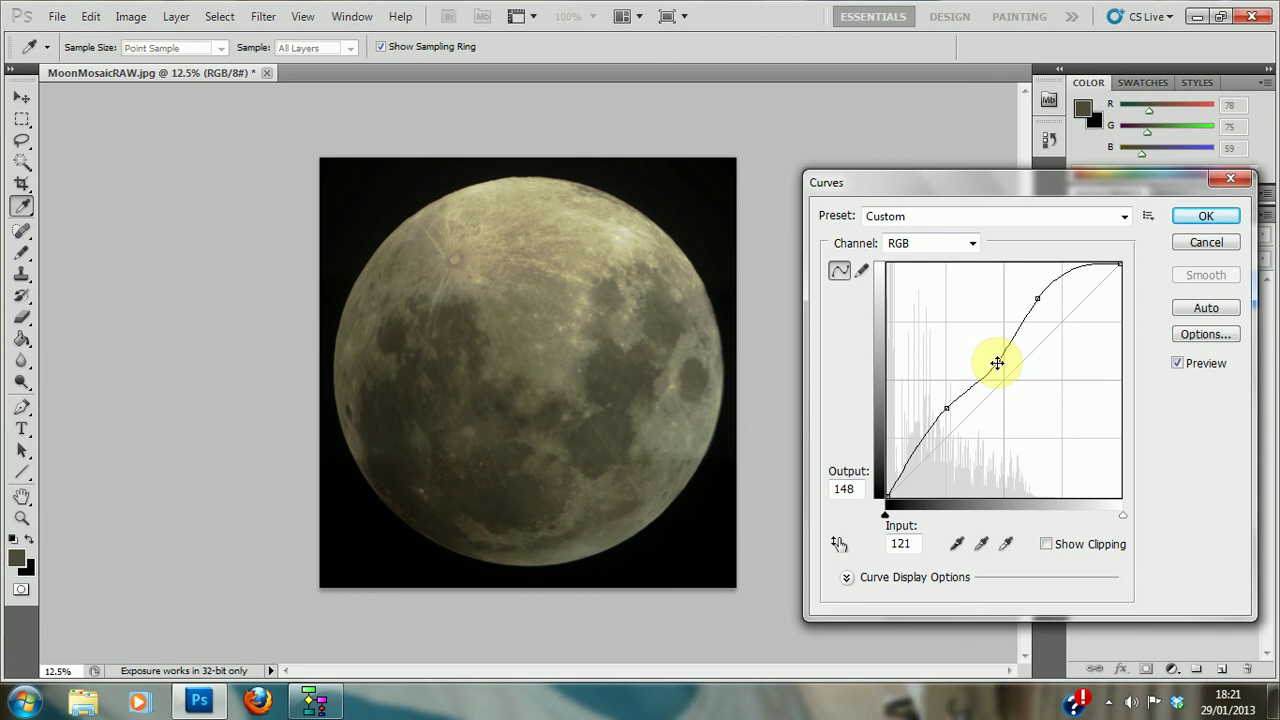
click(1203, 215)
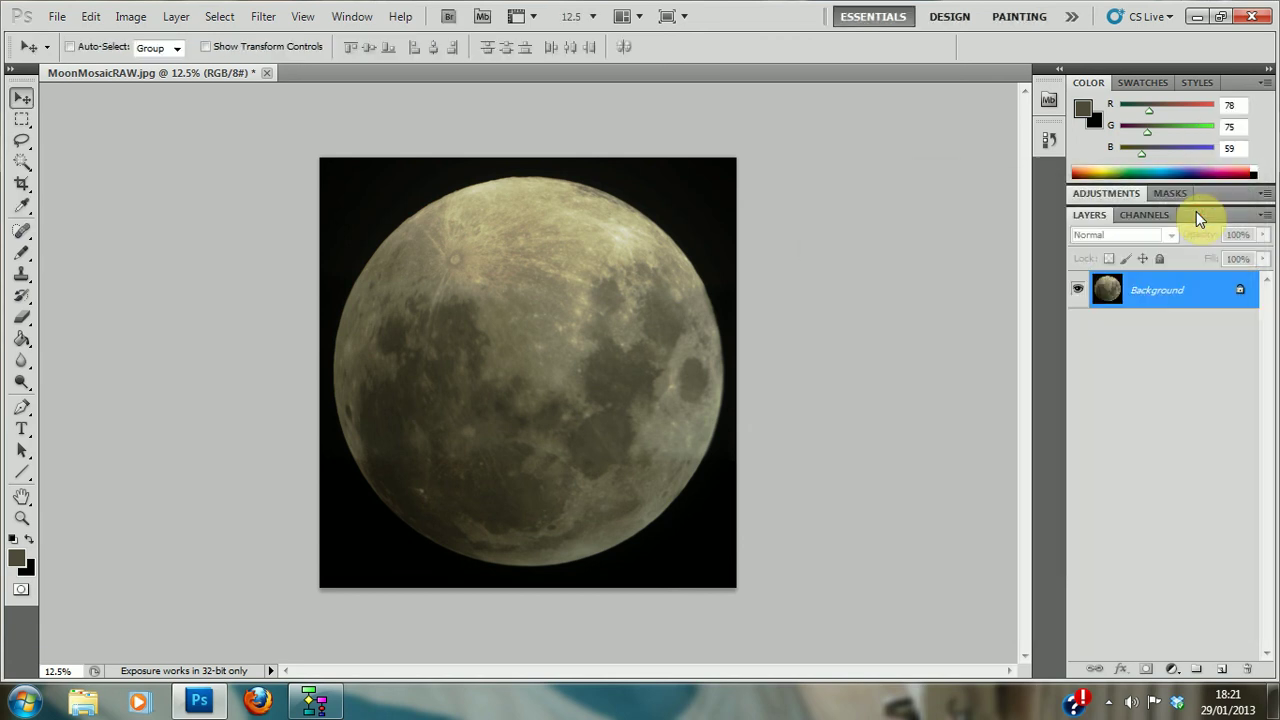
Save the edited moon image to the Desktop as MoonMosaic.jpg in JPEG format, with quality 8 and Progressive with 3 scans.
click(57, 17)
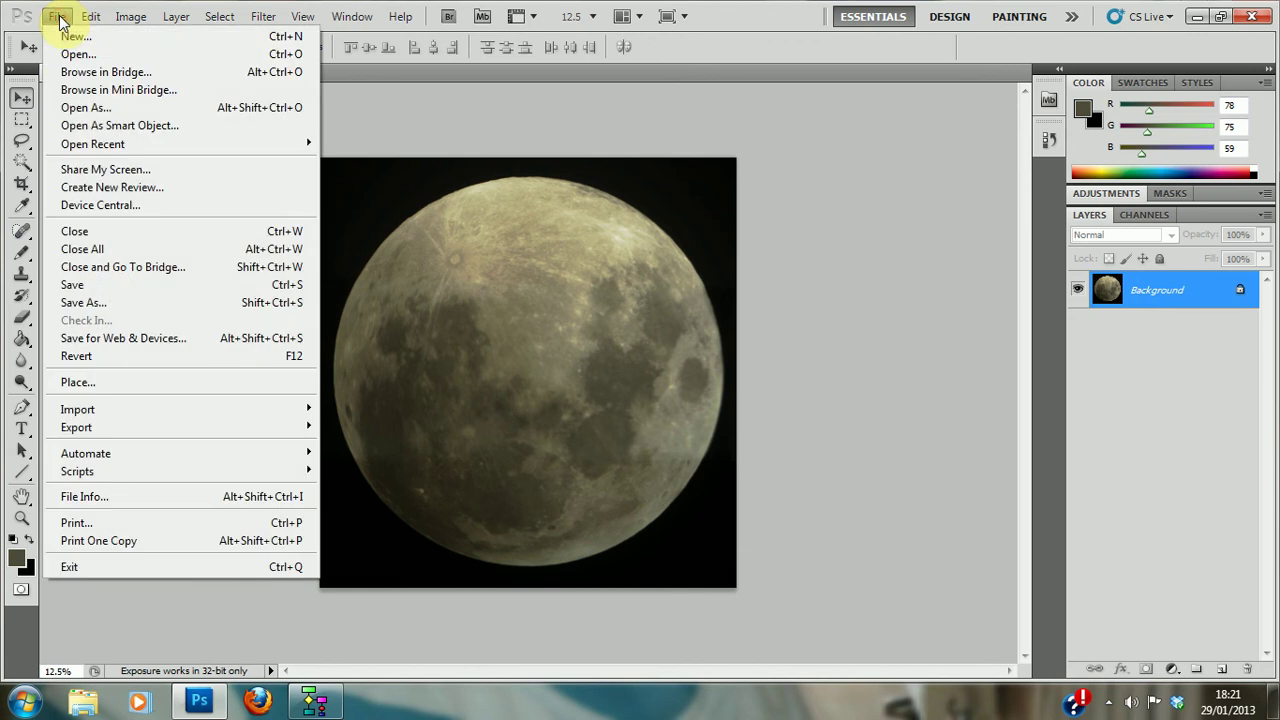
click(105, 301)
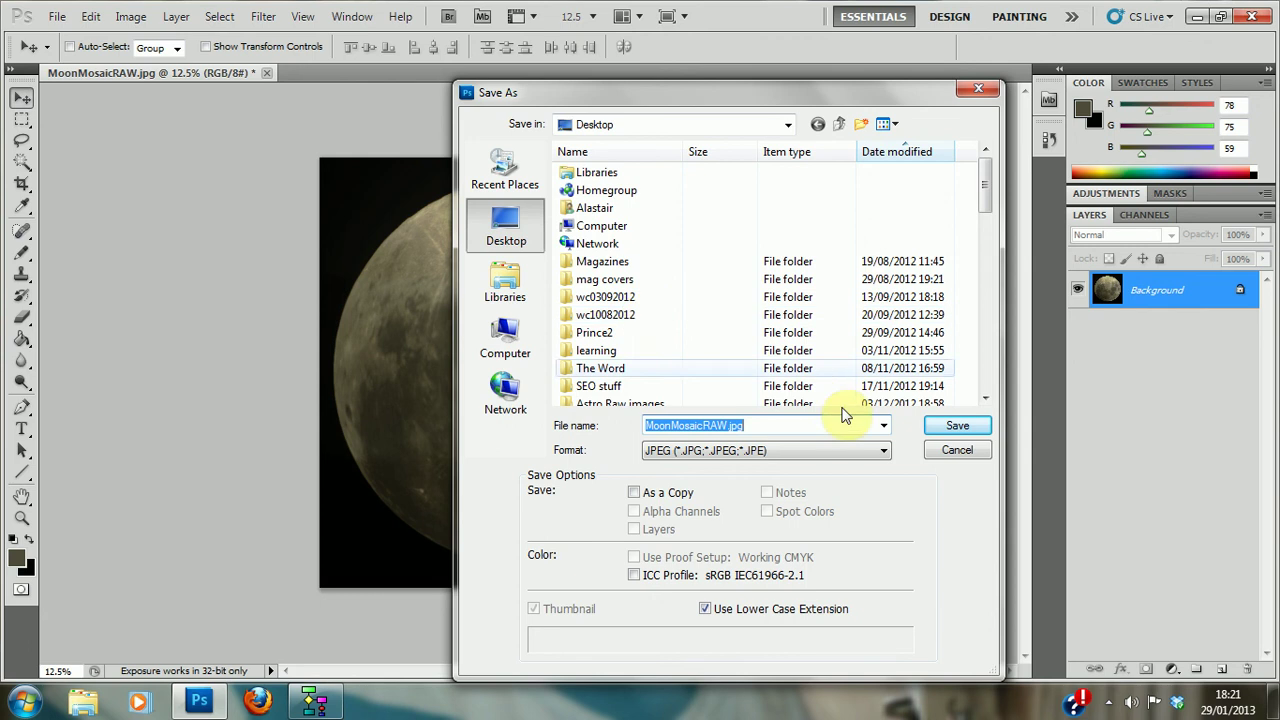
click(884, 454)
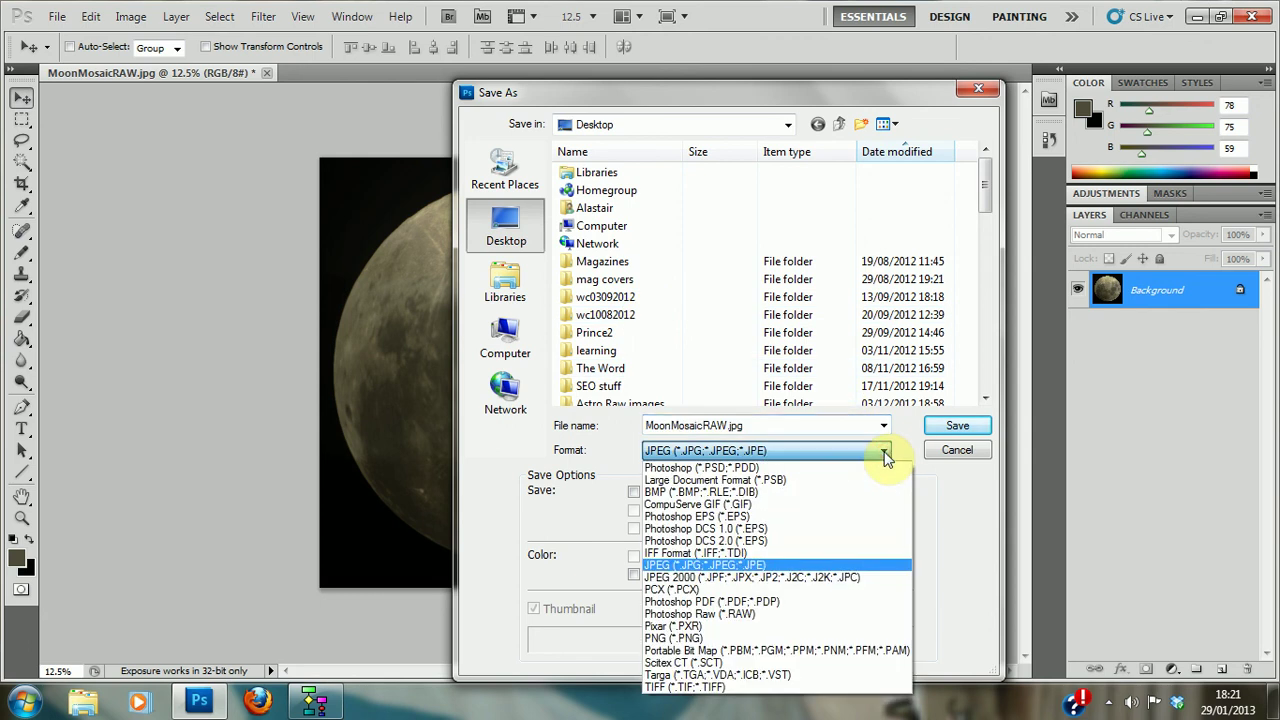
click(802, 565)
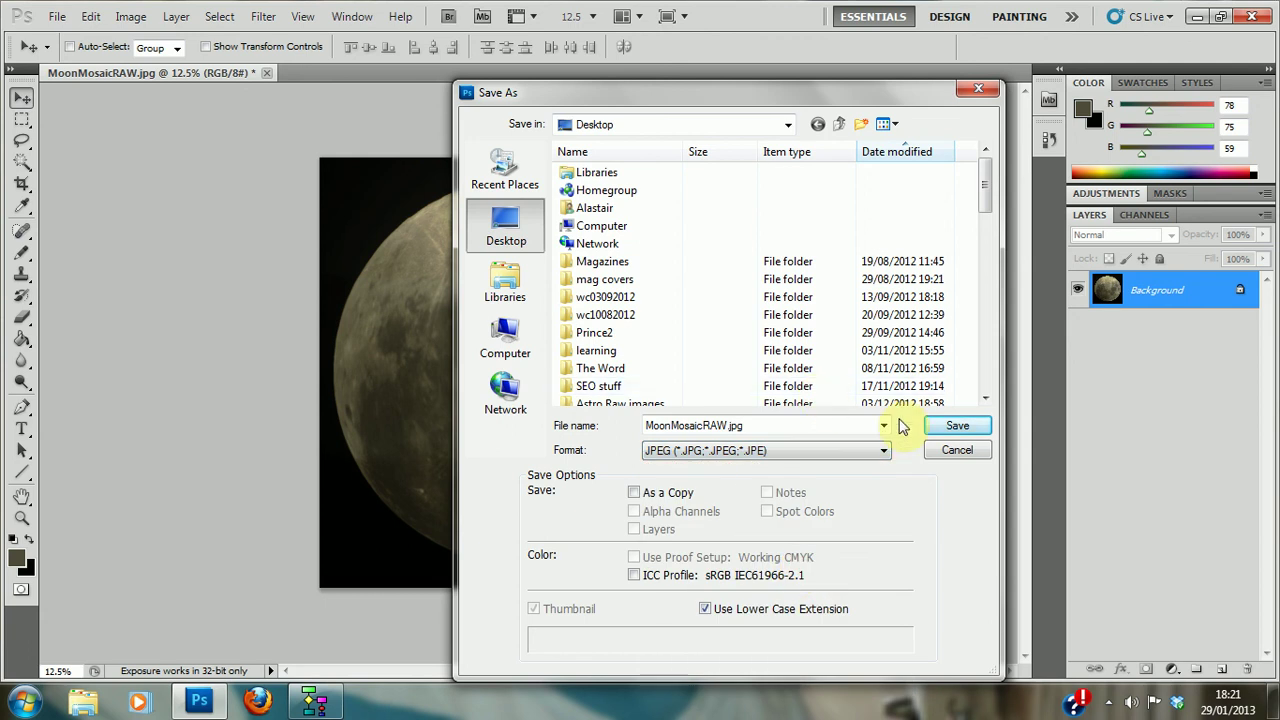
double_click(709, 426)
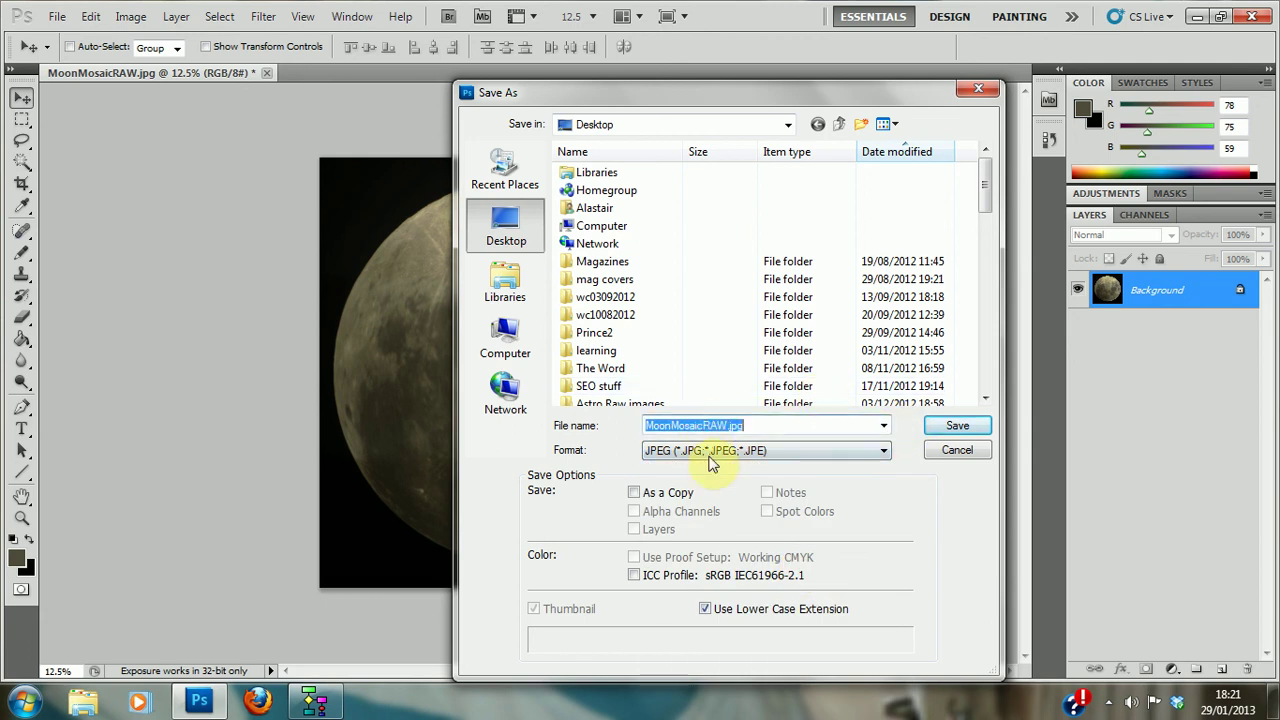
click(703, 426)
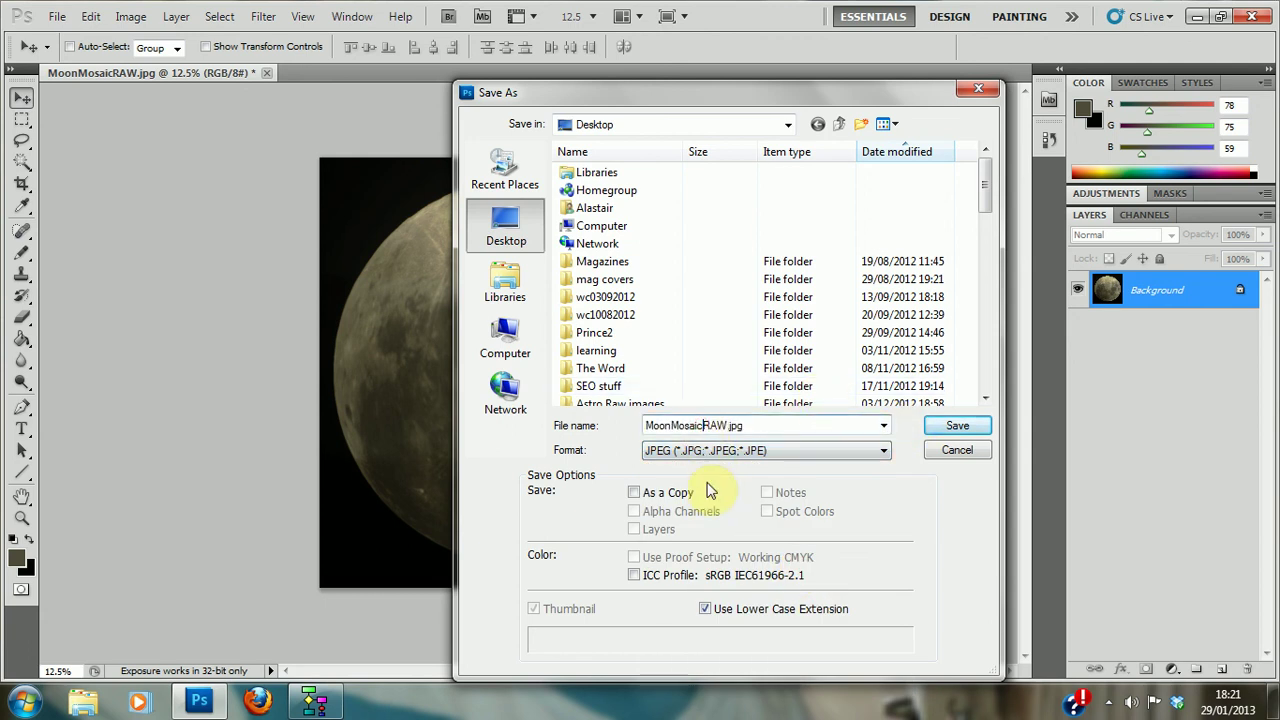
key(Delete)
key(Delete)
key(Delete)
key(Delete)
text(.)
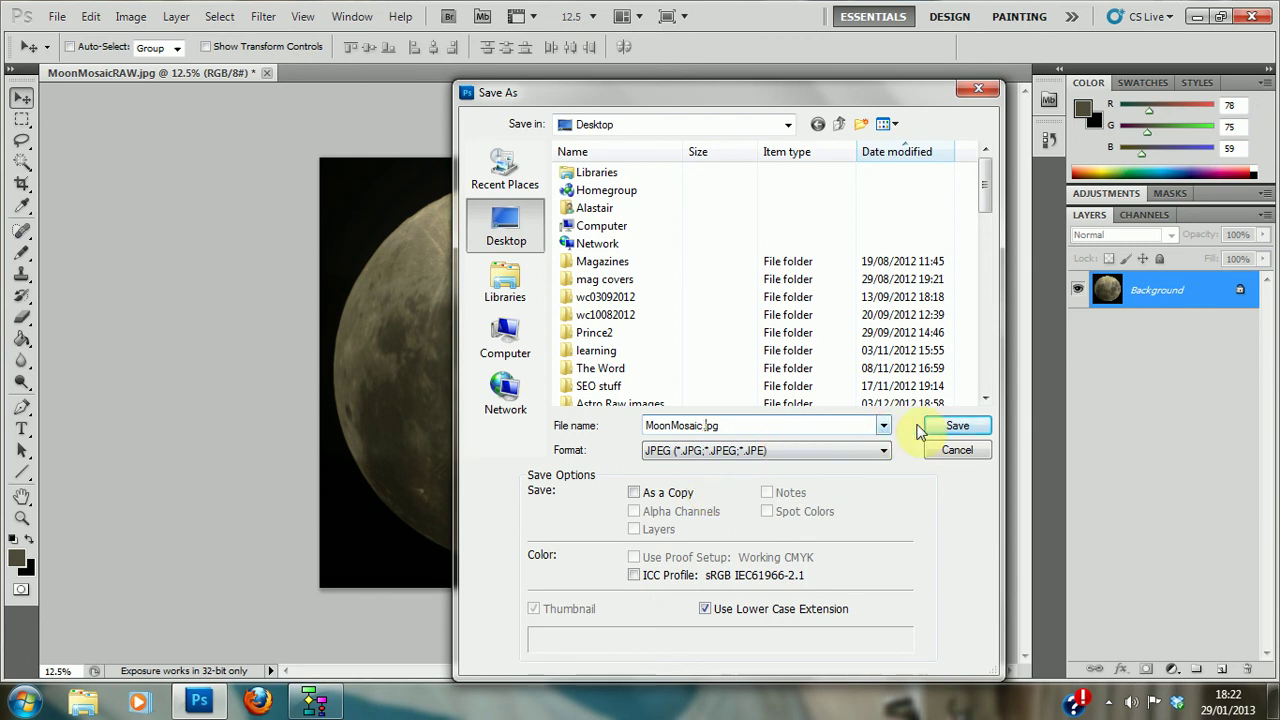
click(955, 426)
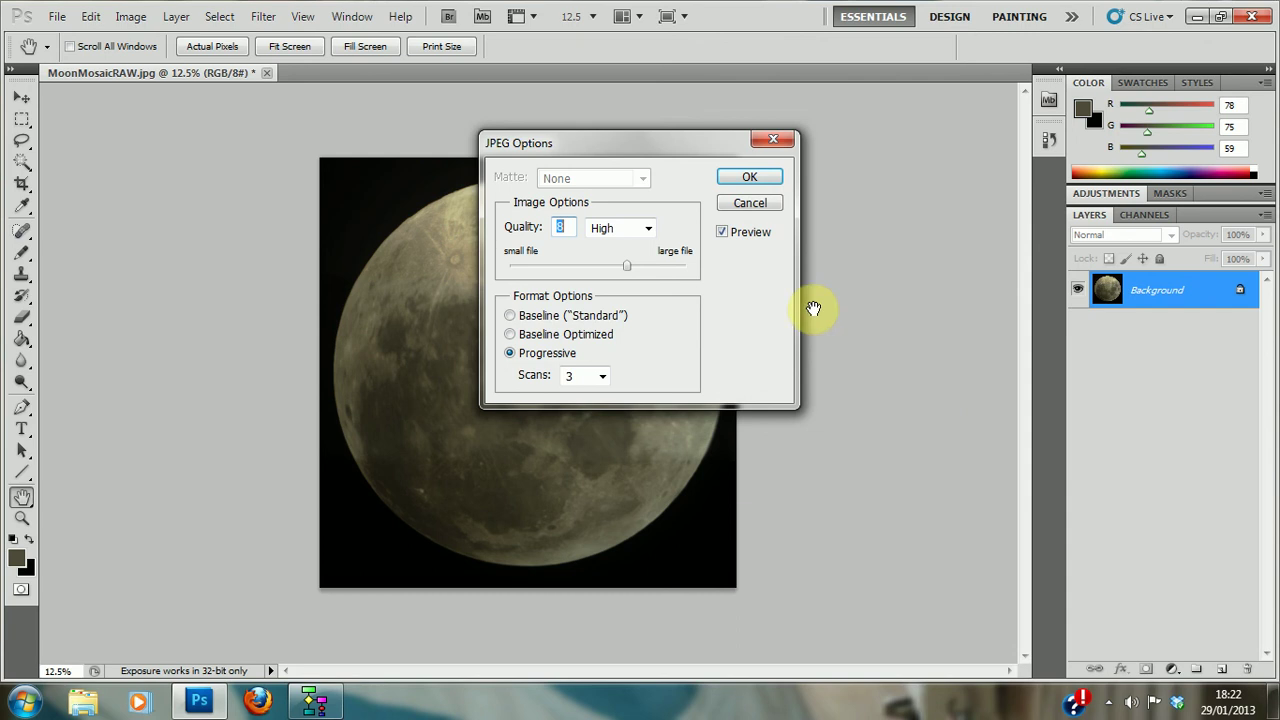
click(749, 178)
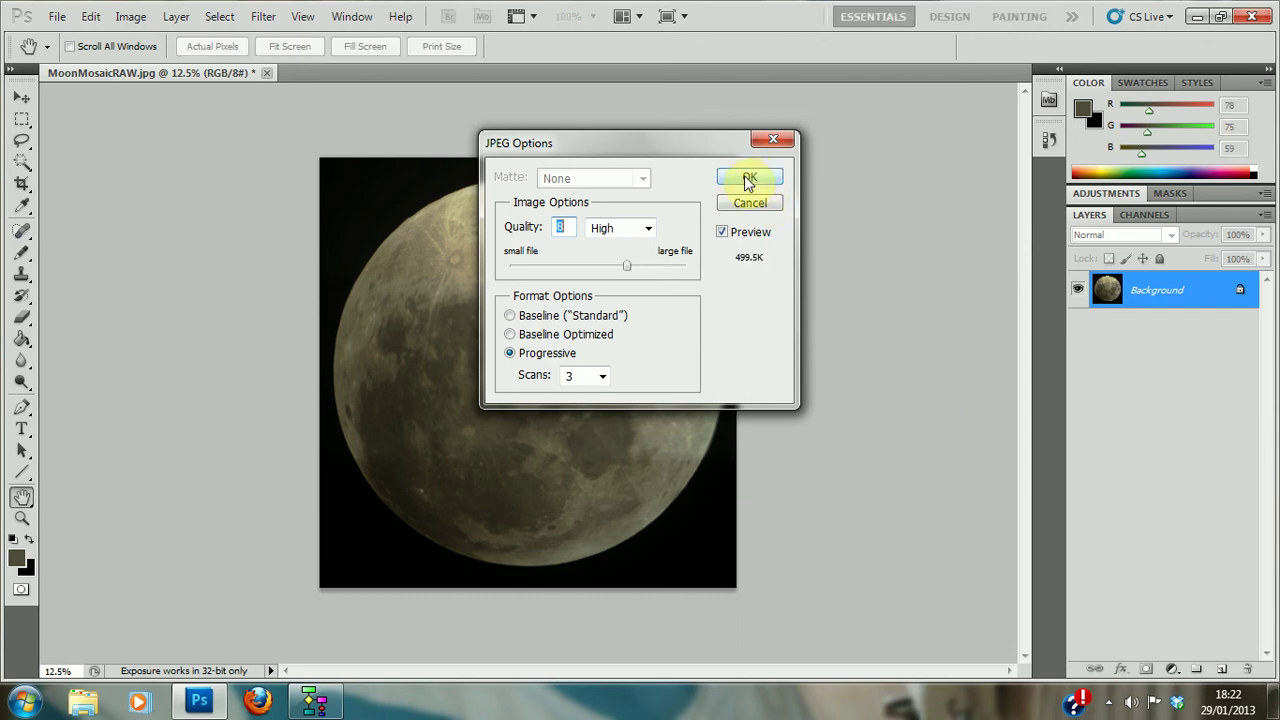